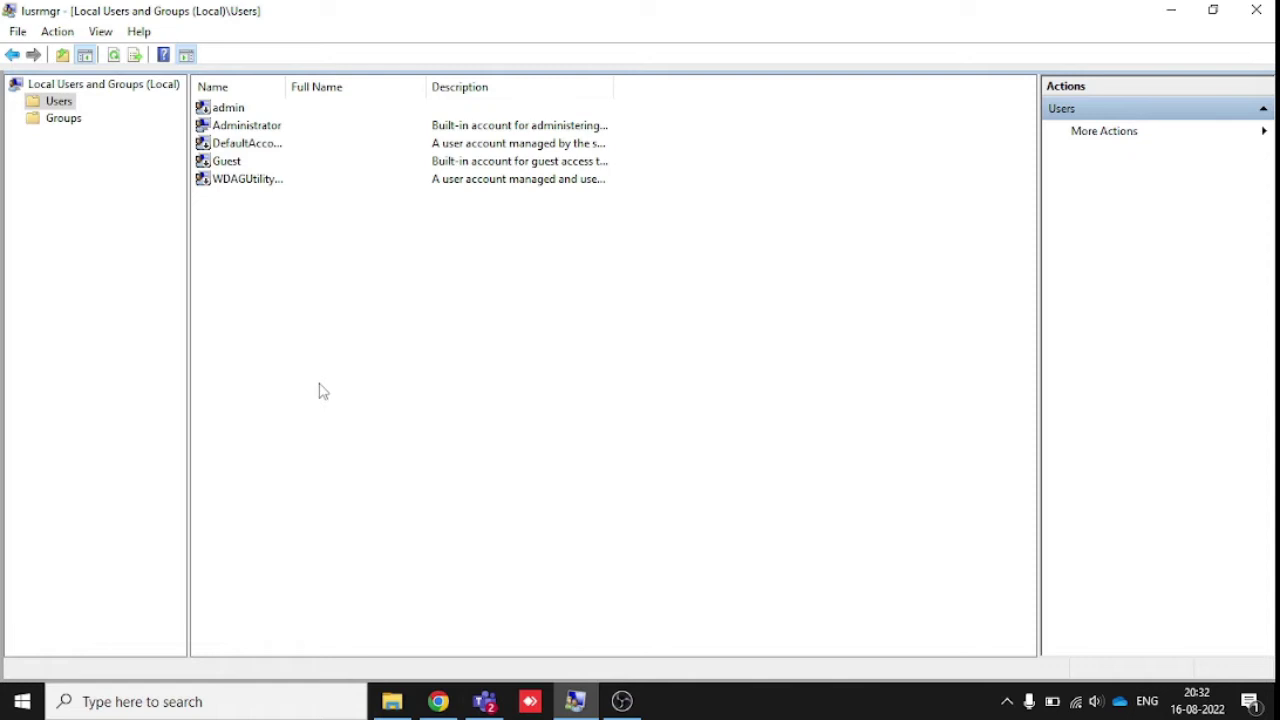
# - Look over the Guest account's properties without changes, then select Administrator and clear the selection
pyautogui.click(227, 163)
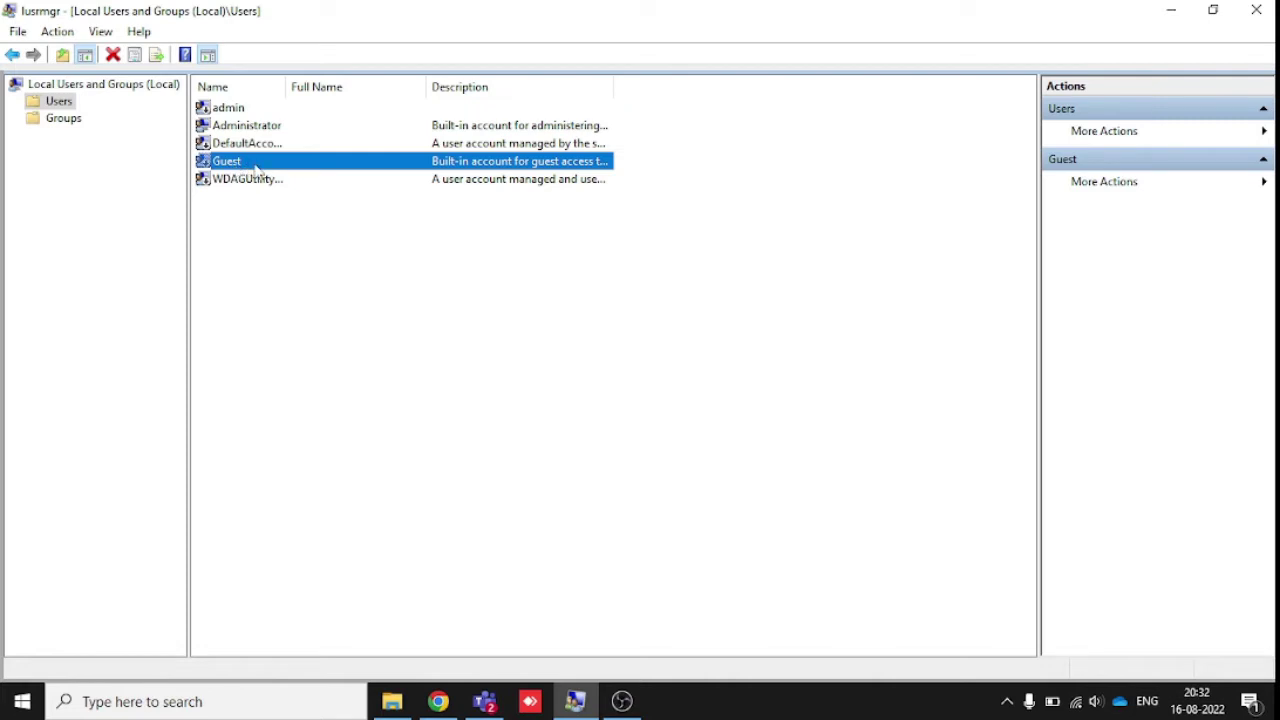
pyautogui.rightClick(256, 168)
pyautogui.click(320, 278)
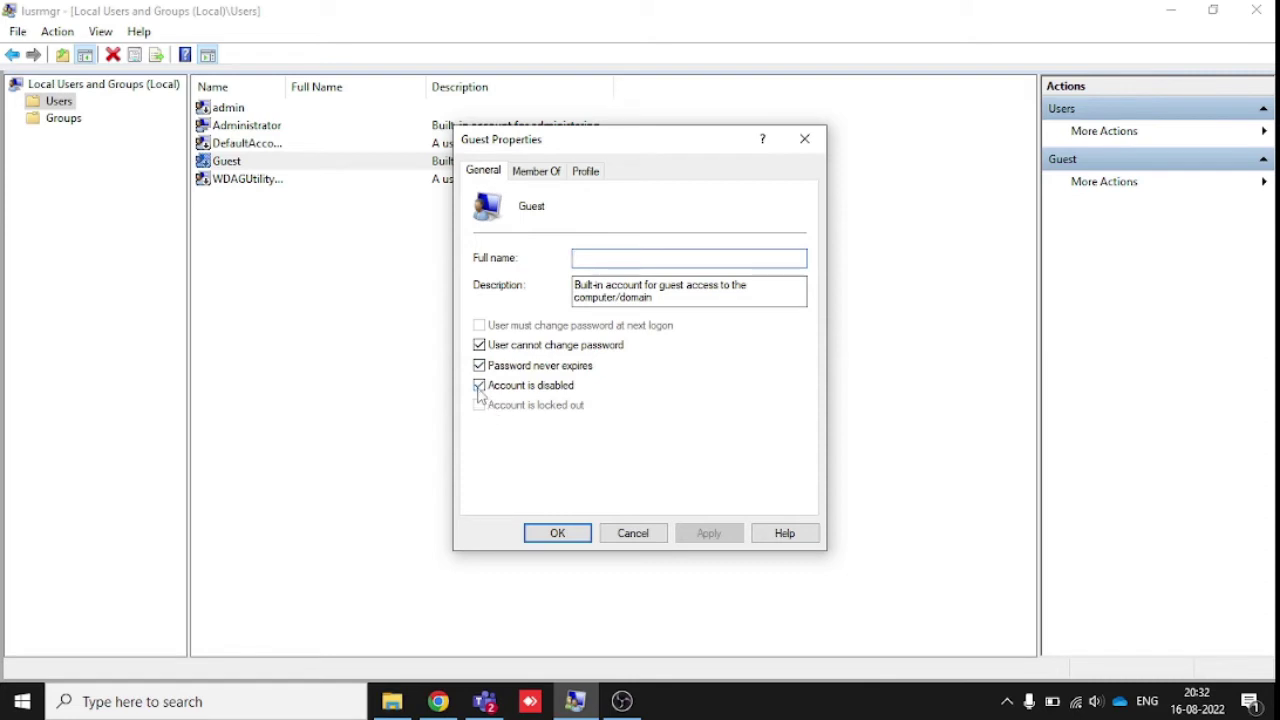
pyautogui.click(634, 533)
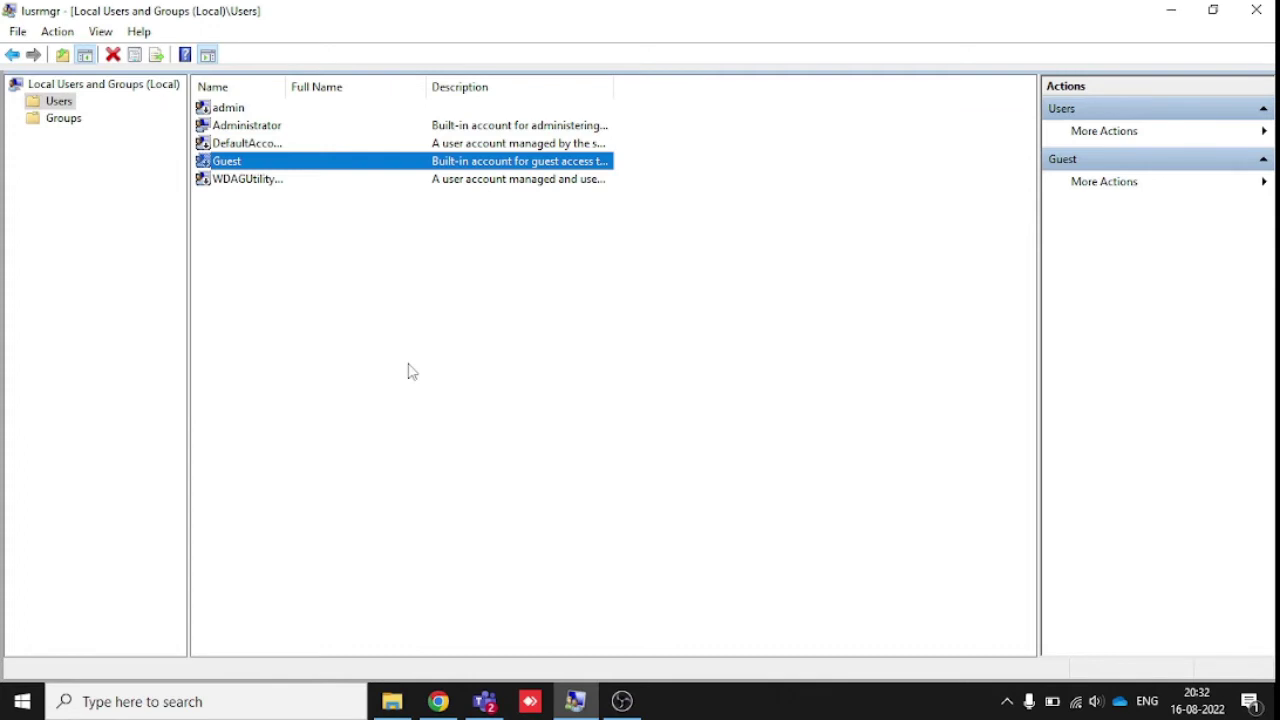
pyautogui.click(263, 133)
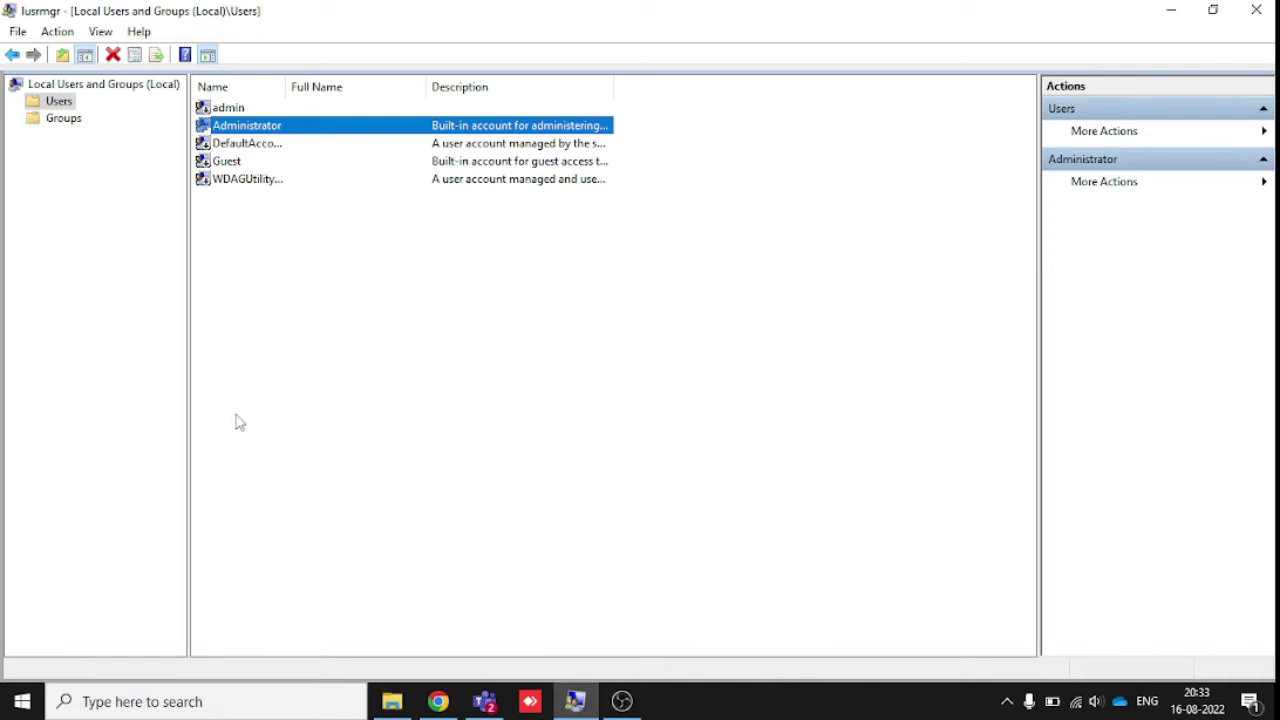
pyautogui.click(311, 367)
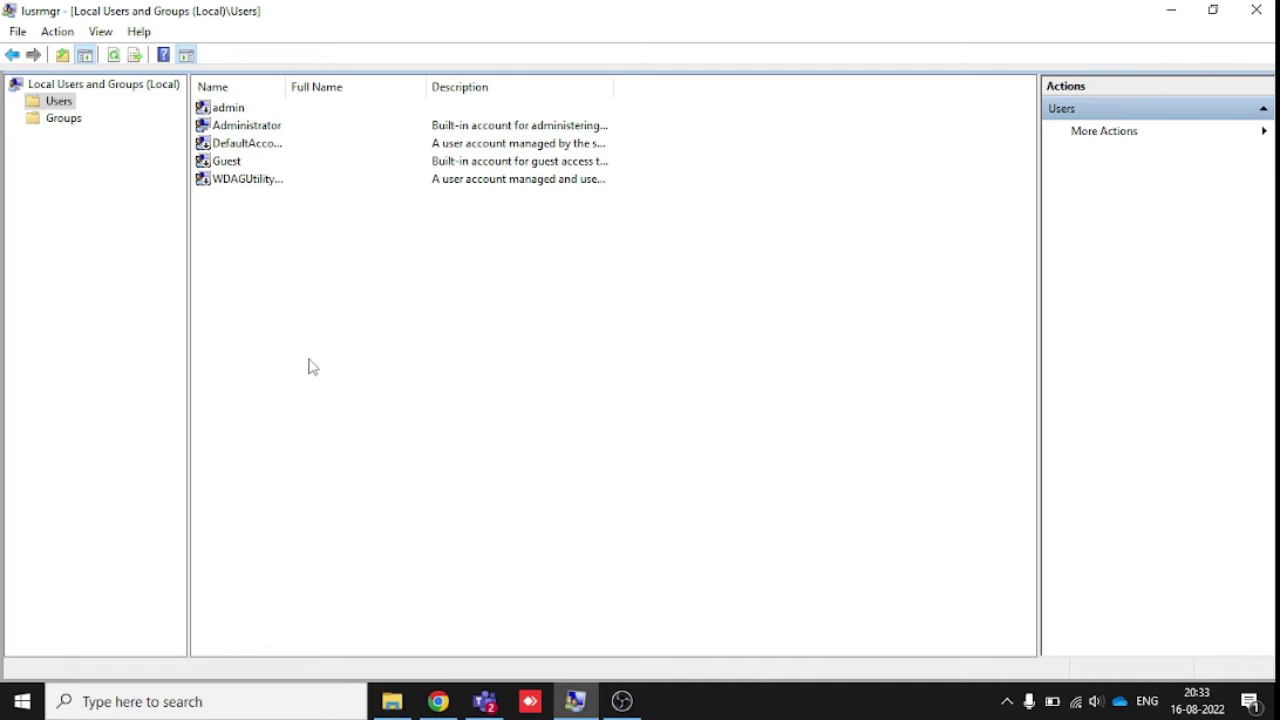
# - Try creating user 'test user' with no forced password change and a never-expiring password
pyautogui.rightClick(342, 342)
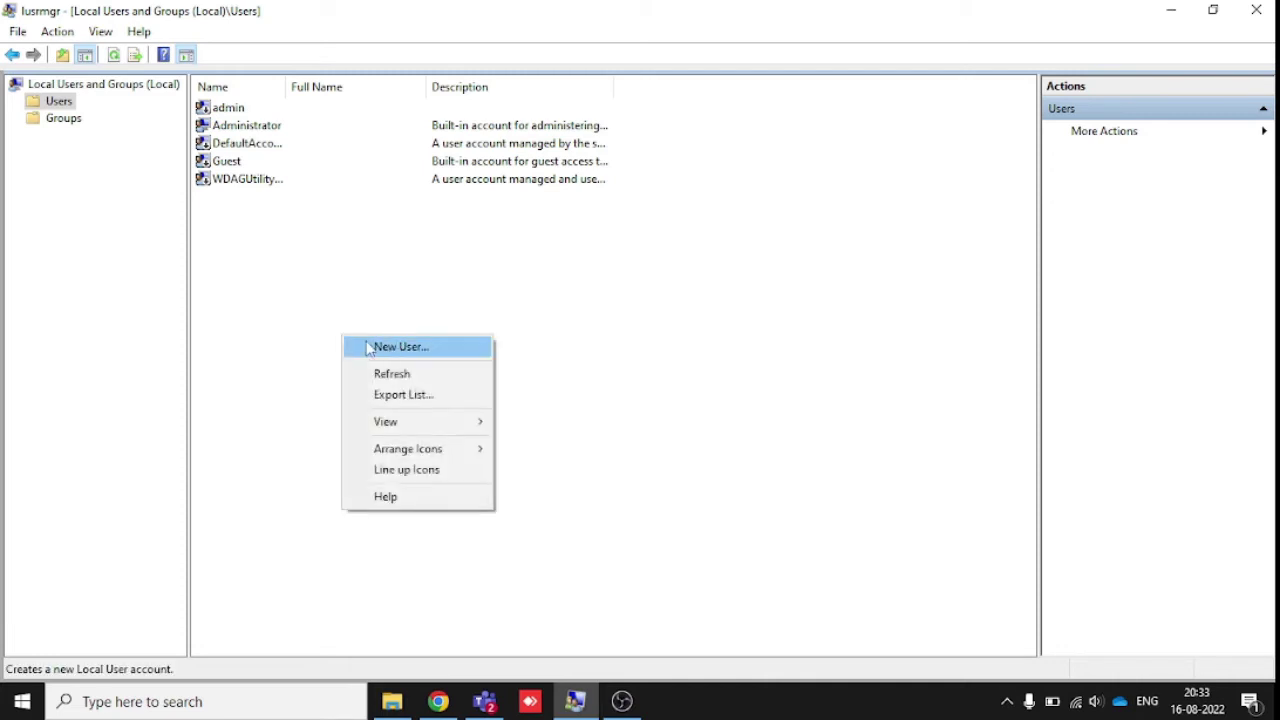
pyautogui.click(398, 347)
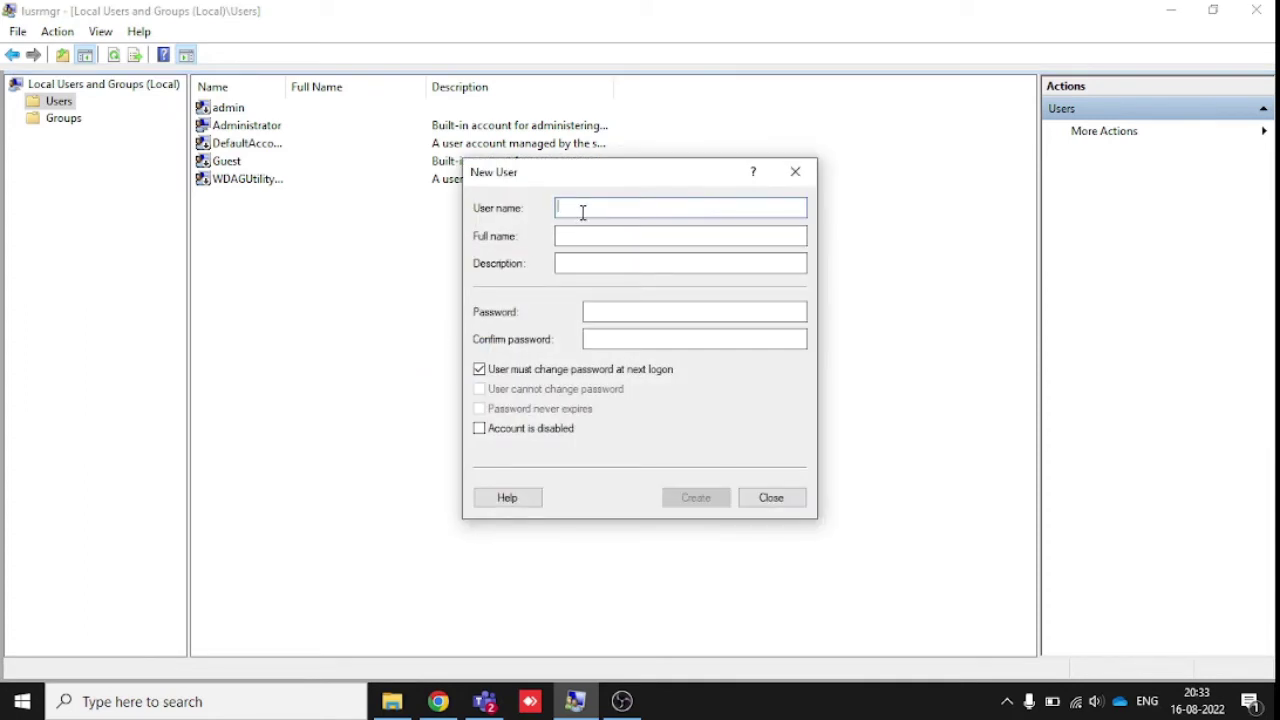
pyautogui.write('test')
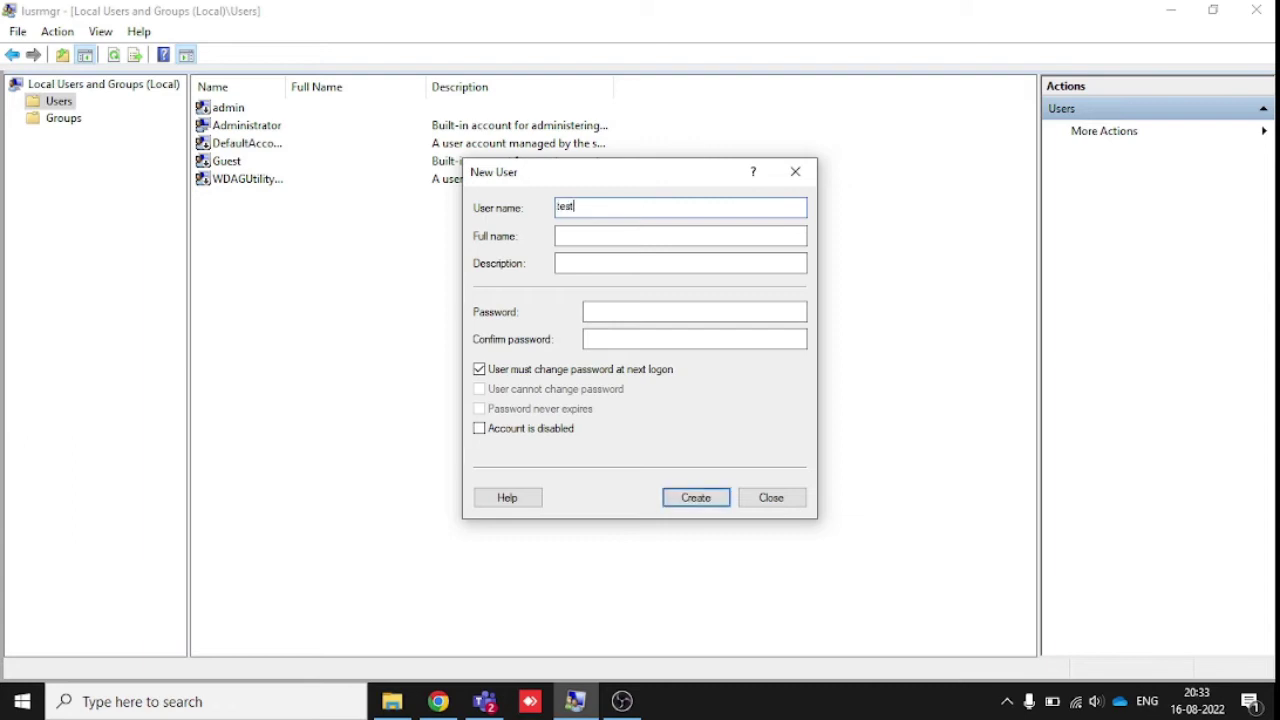
pyautogui.write(' user')
pyautogui.click(560, 263)
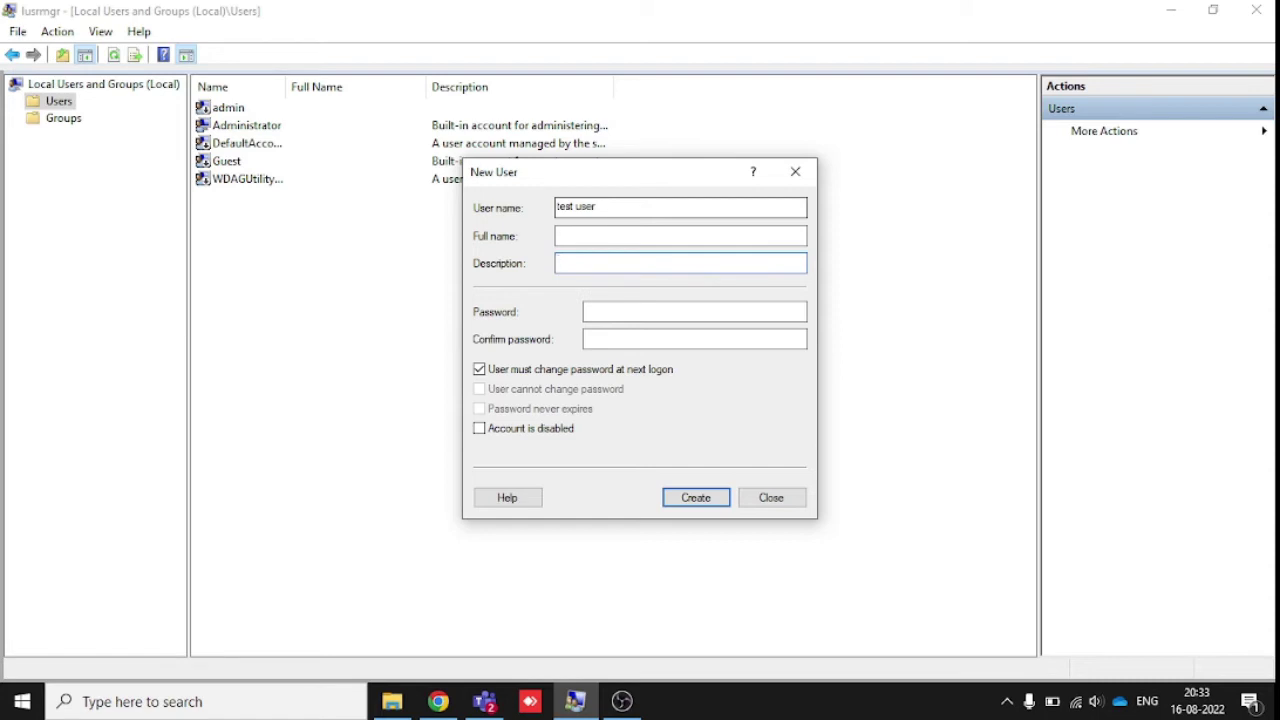
pyautogui.click(590, 339)
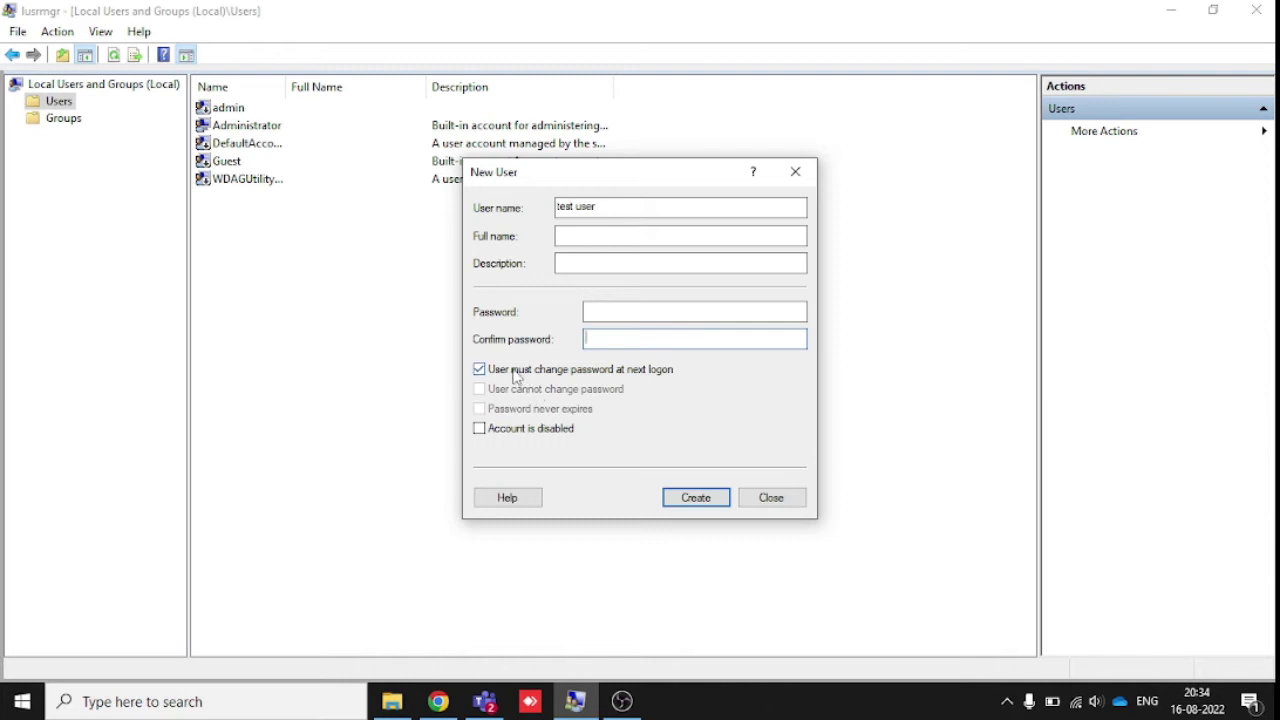
pyautogui.click(515, 372)
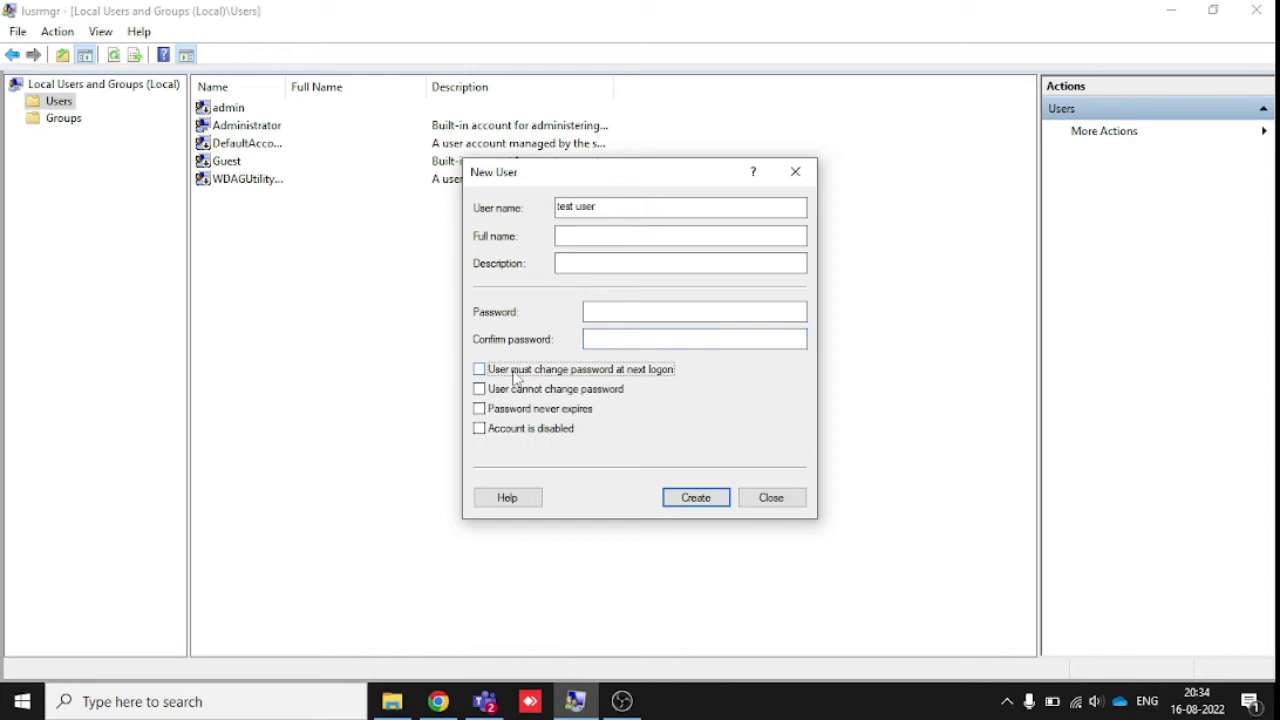
pyautogui.click(505, 417)
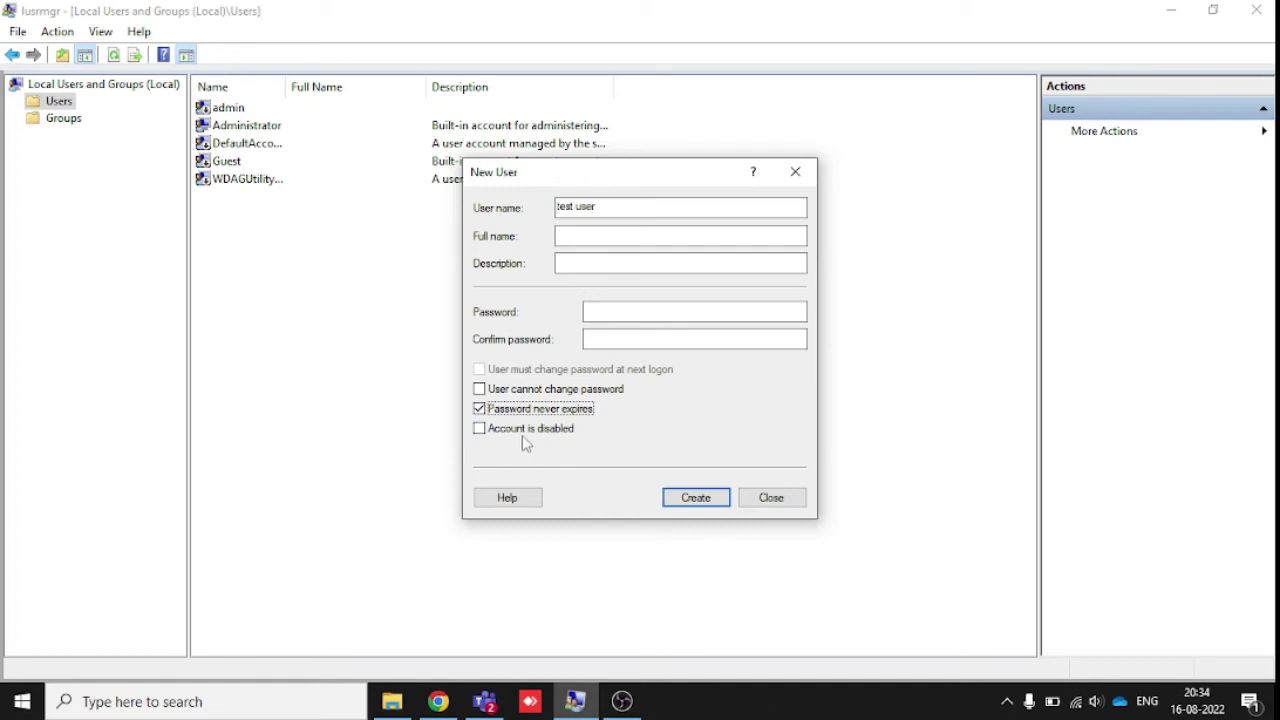
pyautogui.click(687, 503)
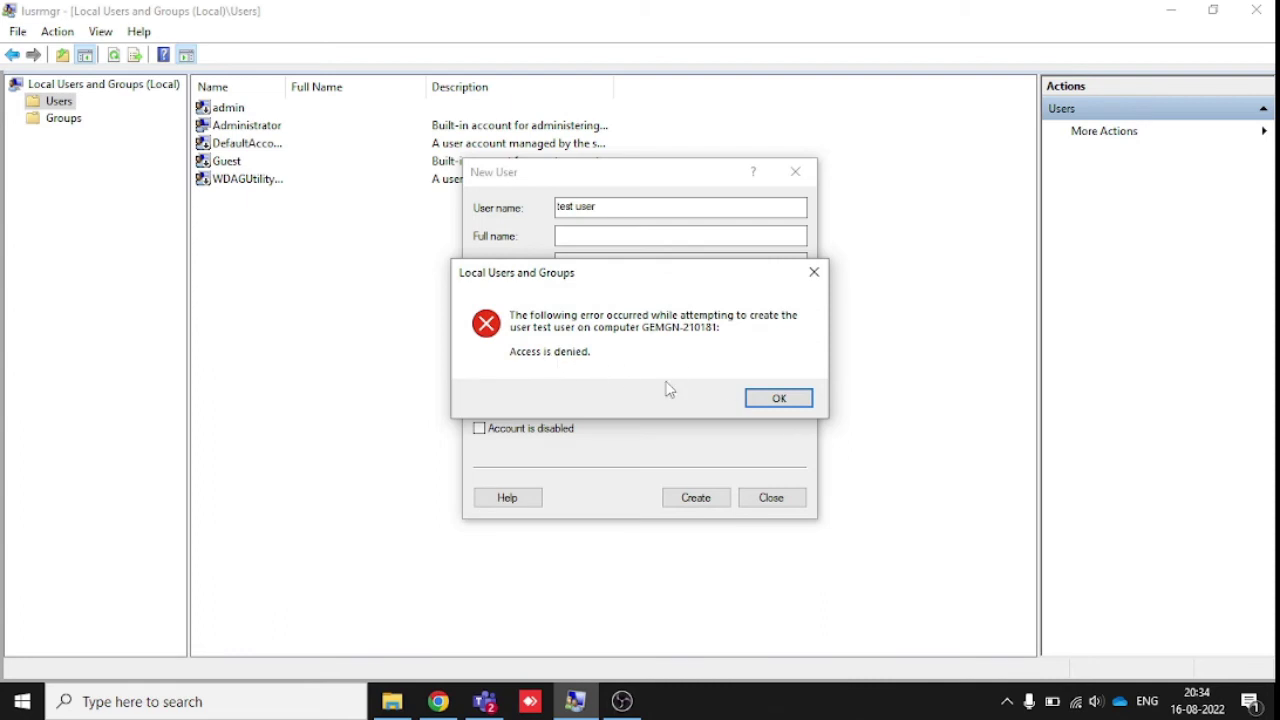
# - Dismiss the Access is denied error, close New User, and launch Command Prompt as administrator
pyautogui.click(781, 399)
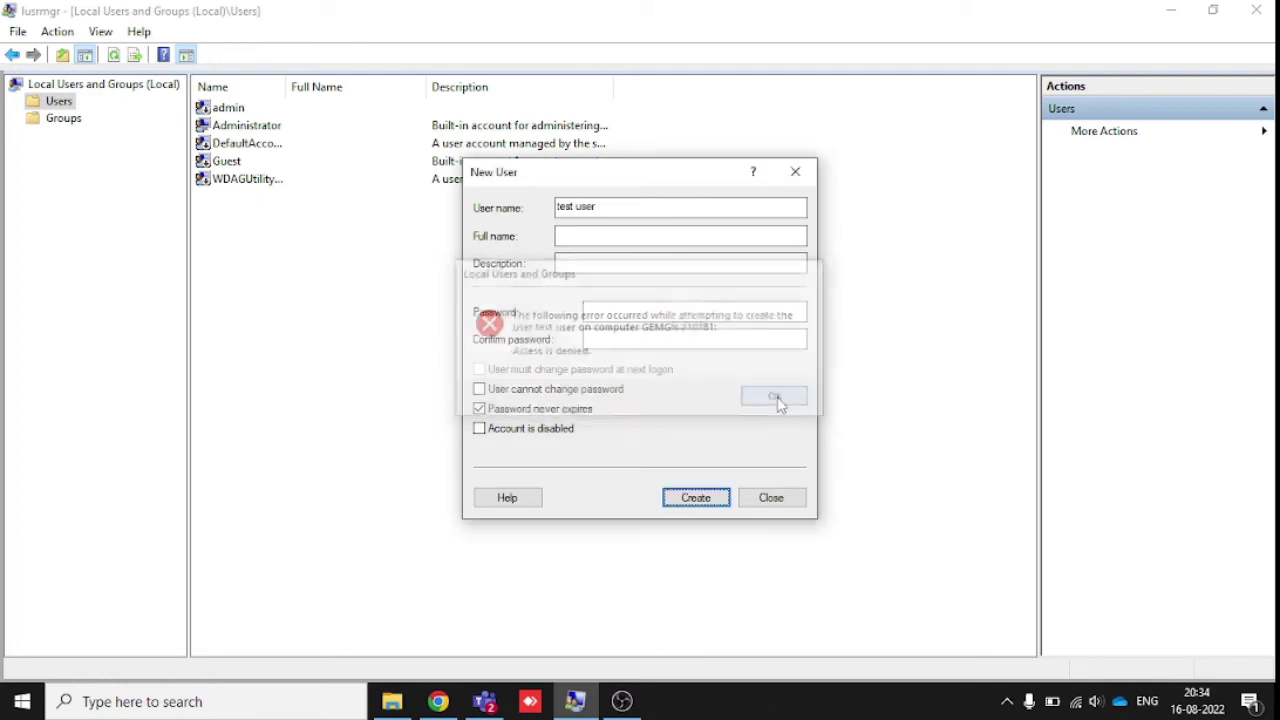
pyautogui.click(800, 175)
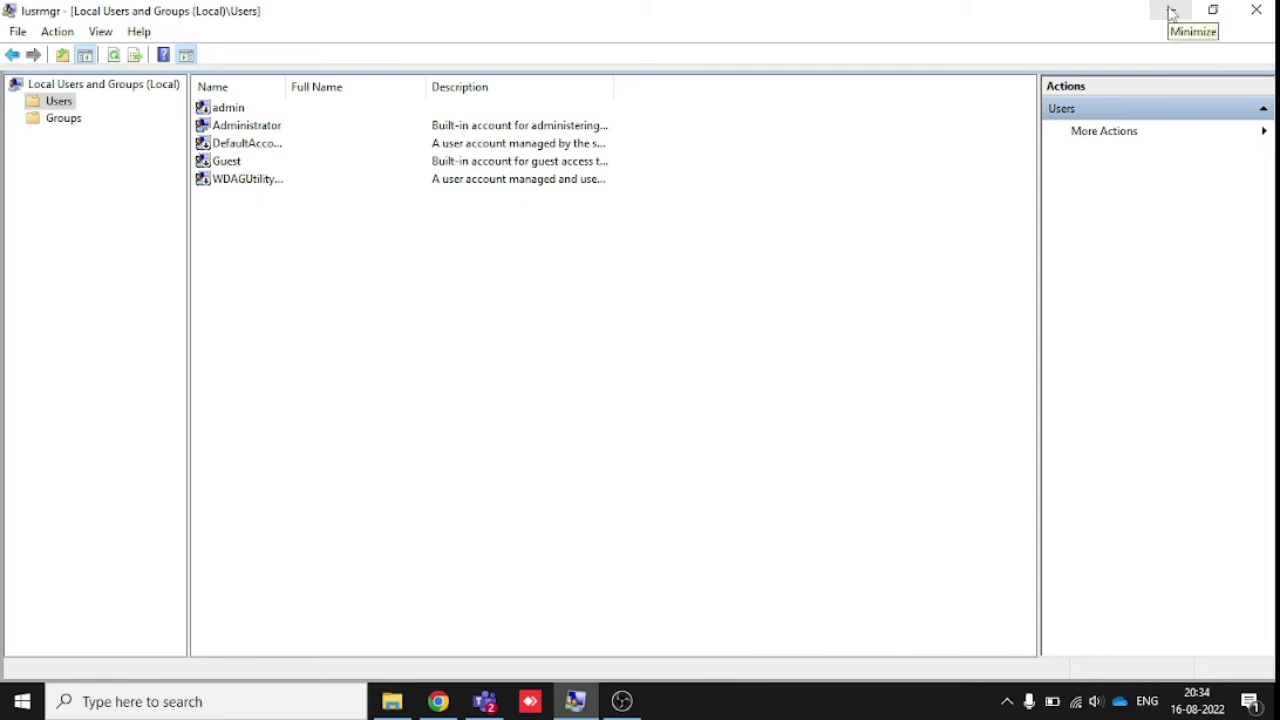
pyautogui.press('super')
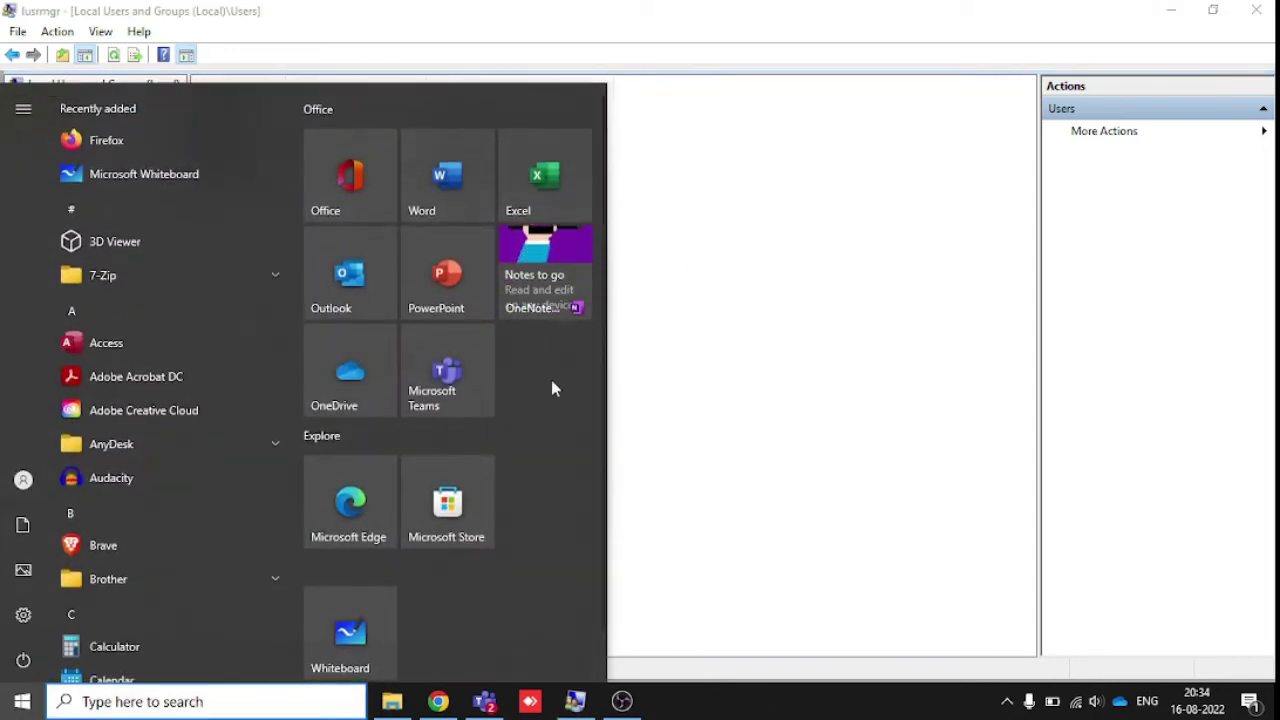
pyautogui.write('ter')
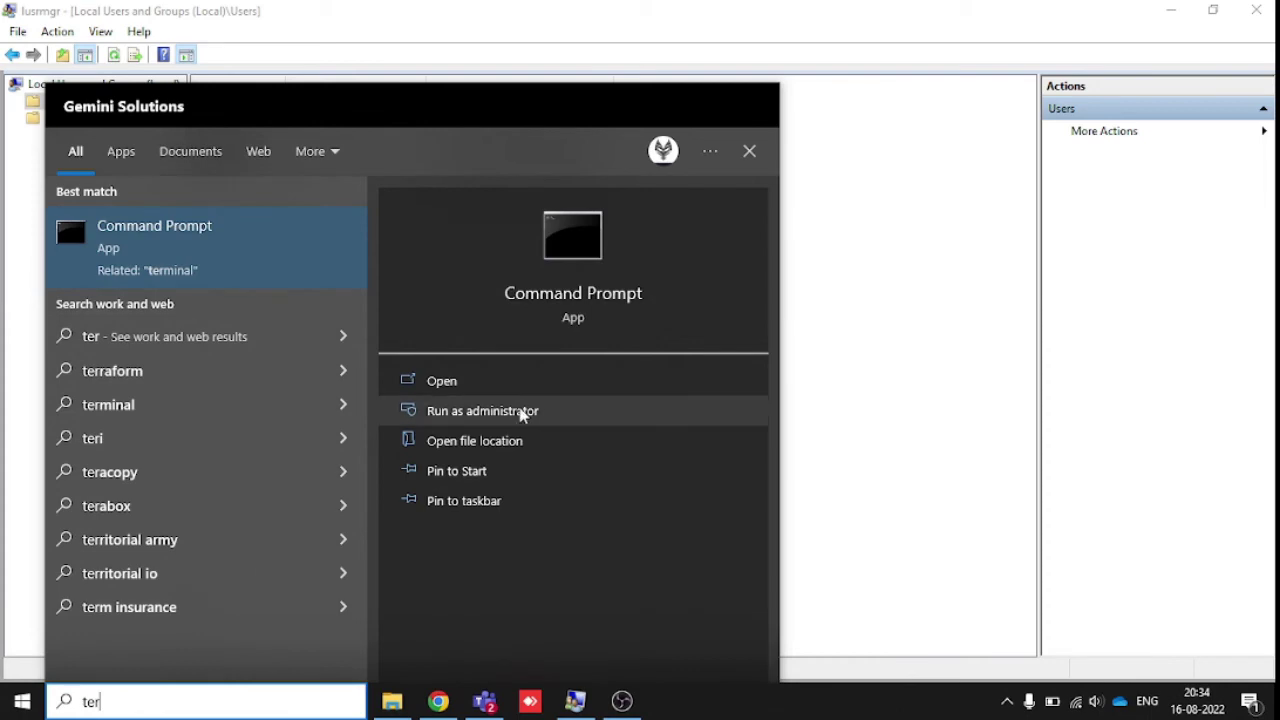
pyautogui.click(497, 416)
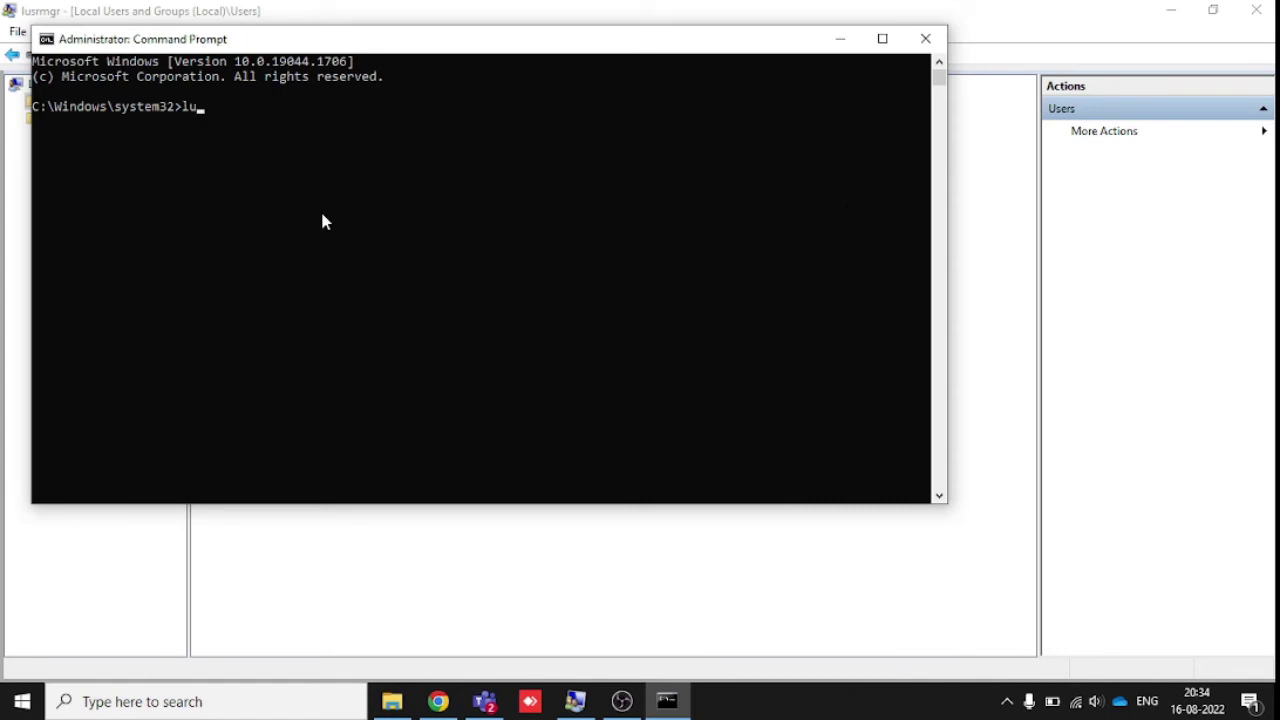
# - Run lusrmgr.msc from the administrator Command Prompt
pyautogui.write('r.msc')
pyautogui.press('Return')
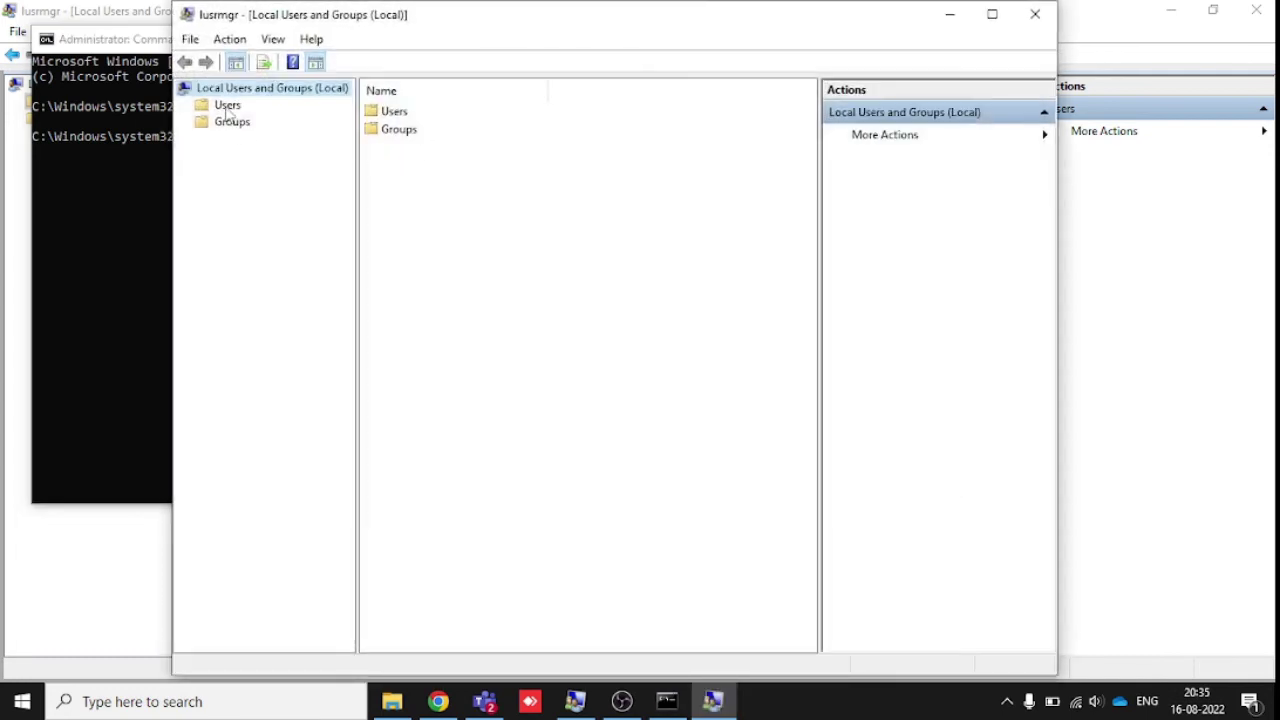
# - In the Users list, create 'test user' with a password that never expires and no forced change
pyautogui.click(227, 106)
pyautogui.rightClick(558, 320)
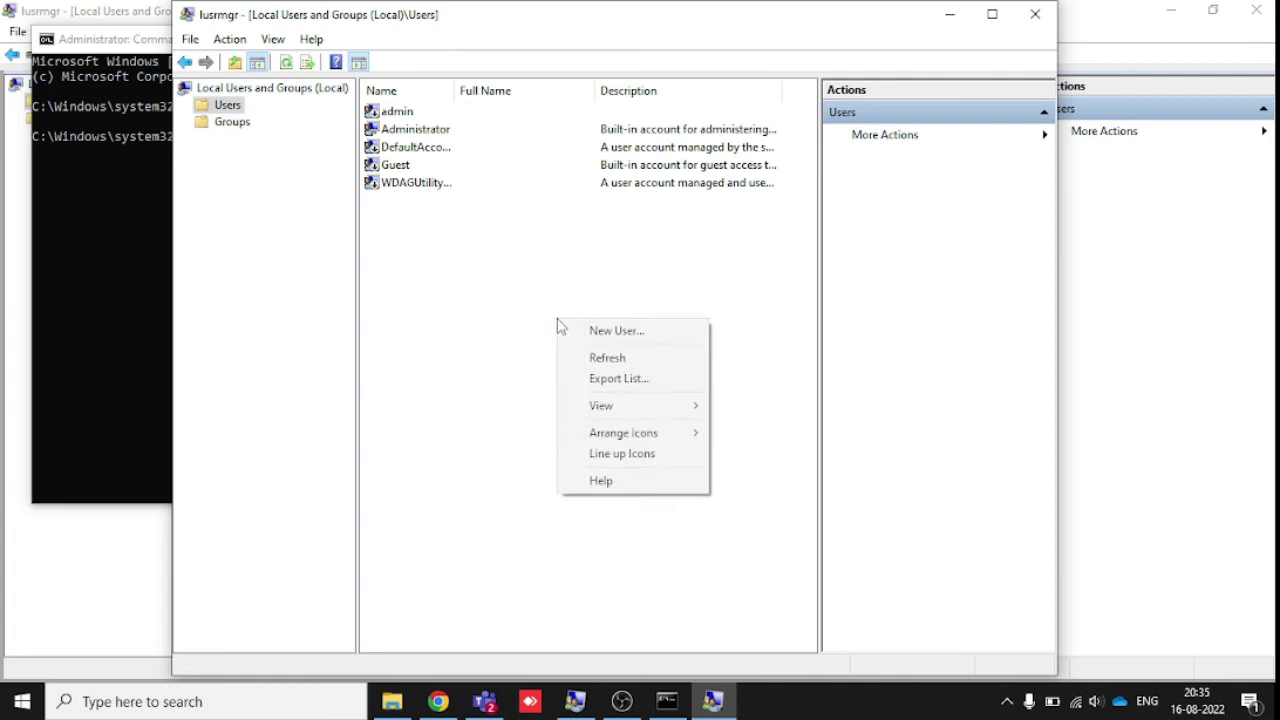
pyautogui.click(618, 338)
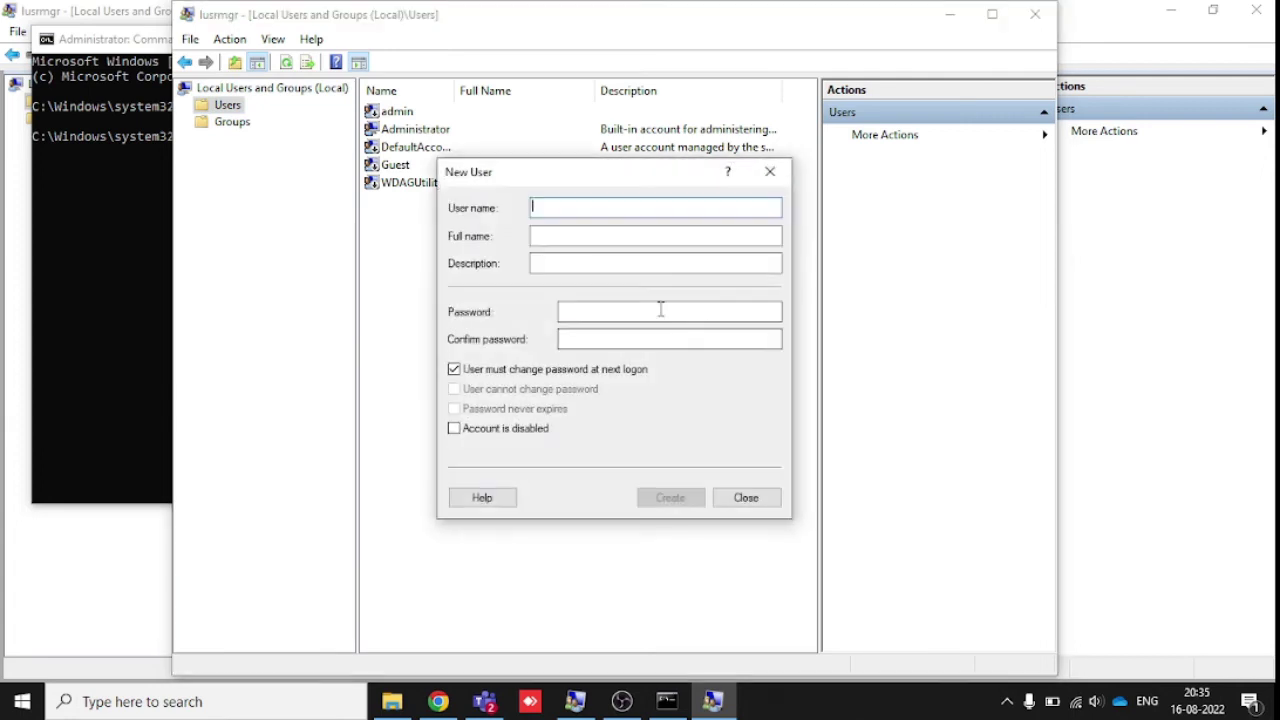
pyautogui.write('test user')
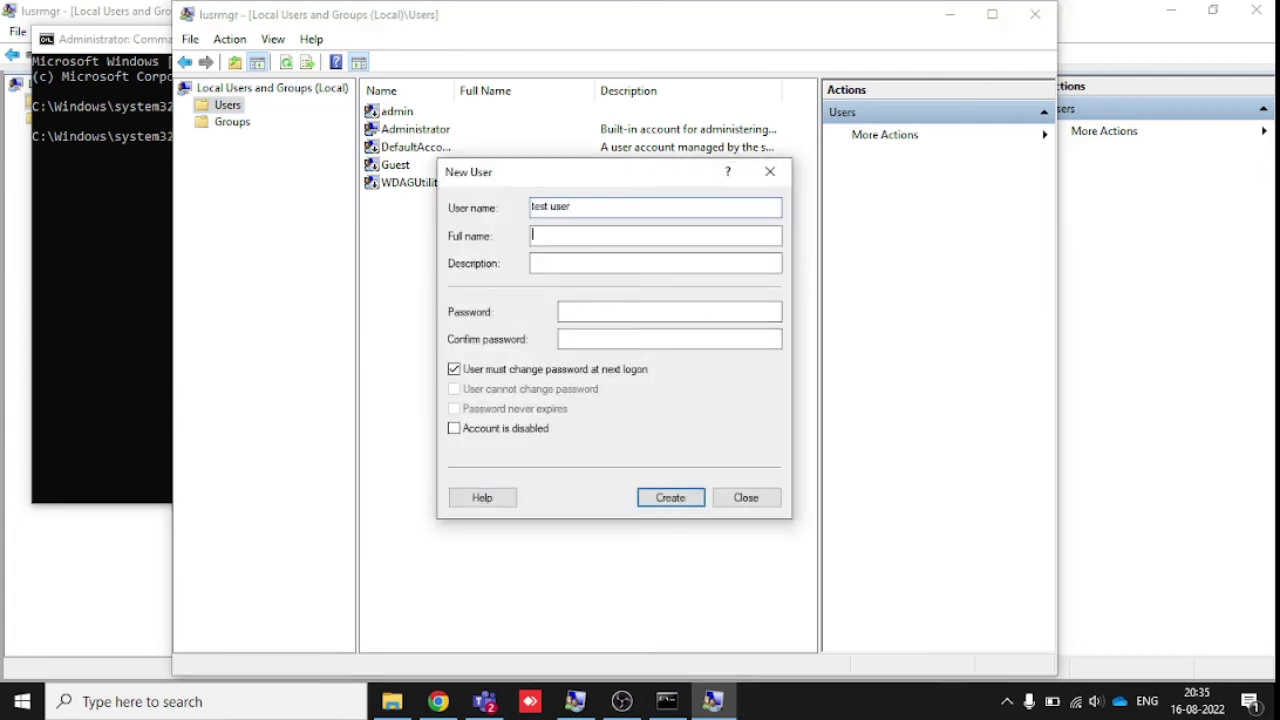
pyautogui.write('test user')
pyautogui.press('Tab')
pyautogui.press('Tab')
pyautogui.write('•••••••')
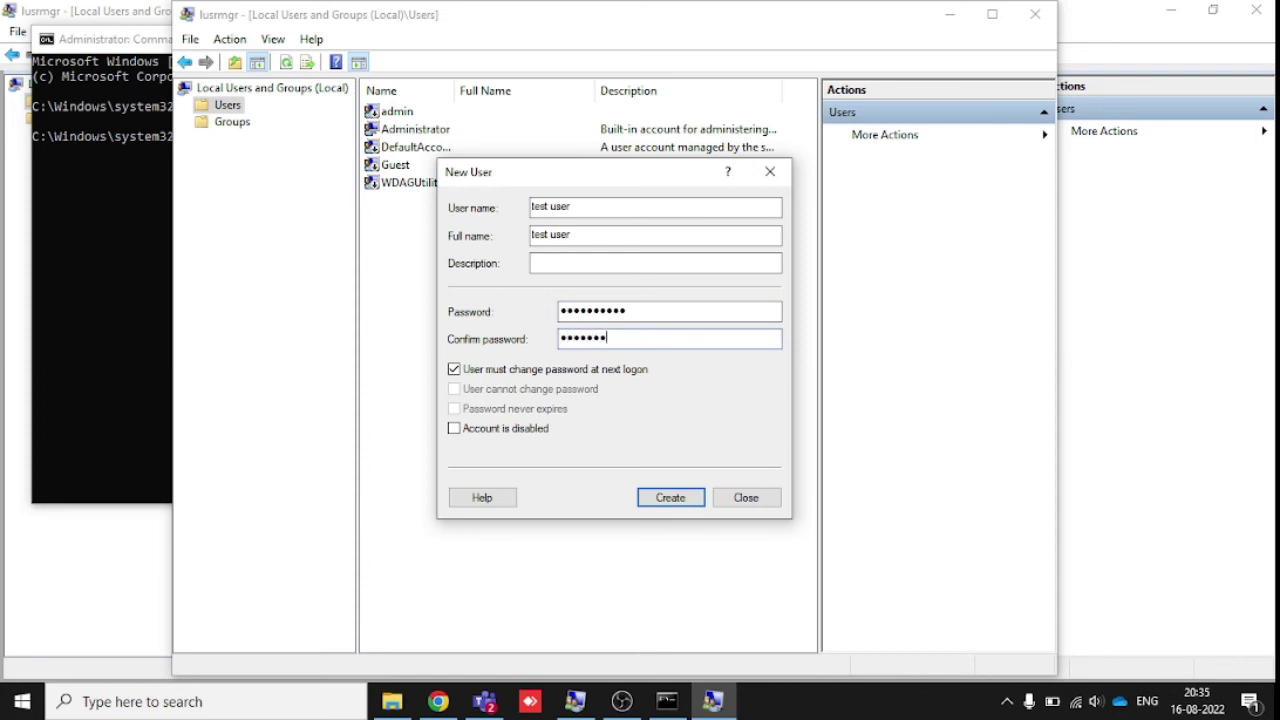
pyautogui.write('•••')
pyautogui.click(506, 370)
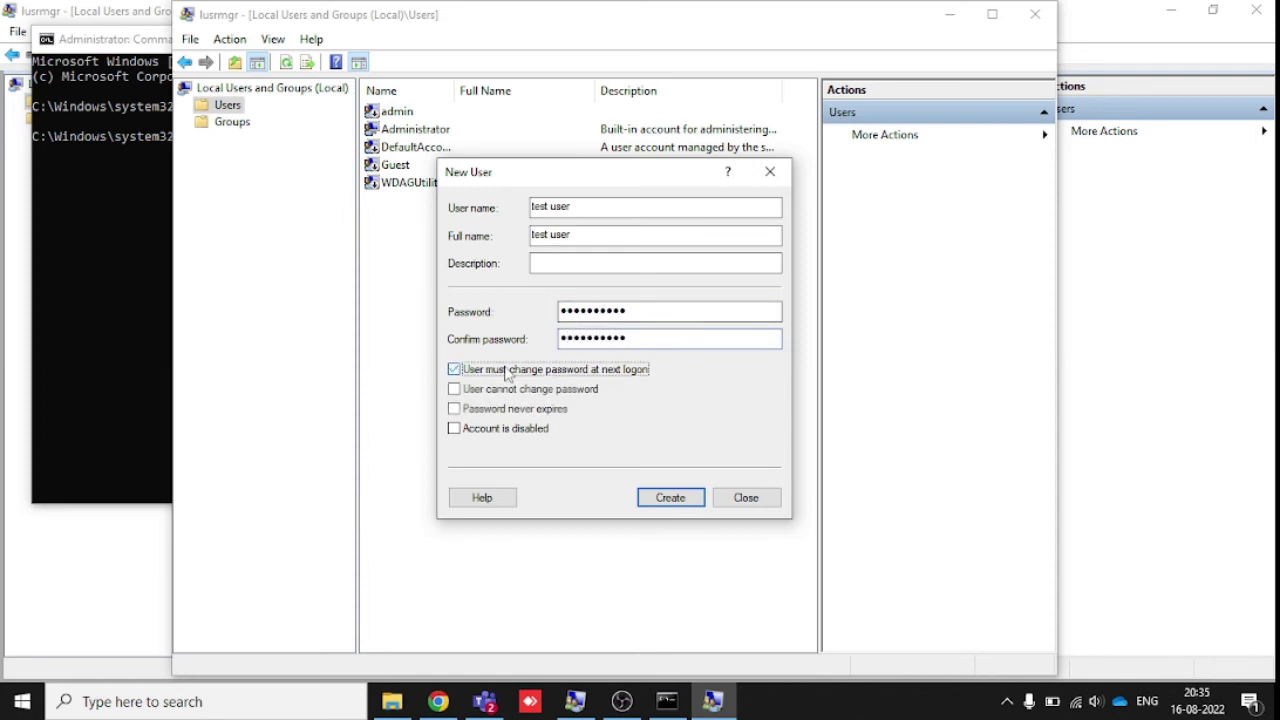
pyautogui.click(480, 410)
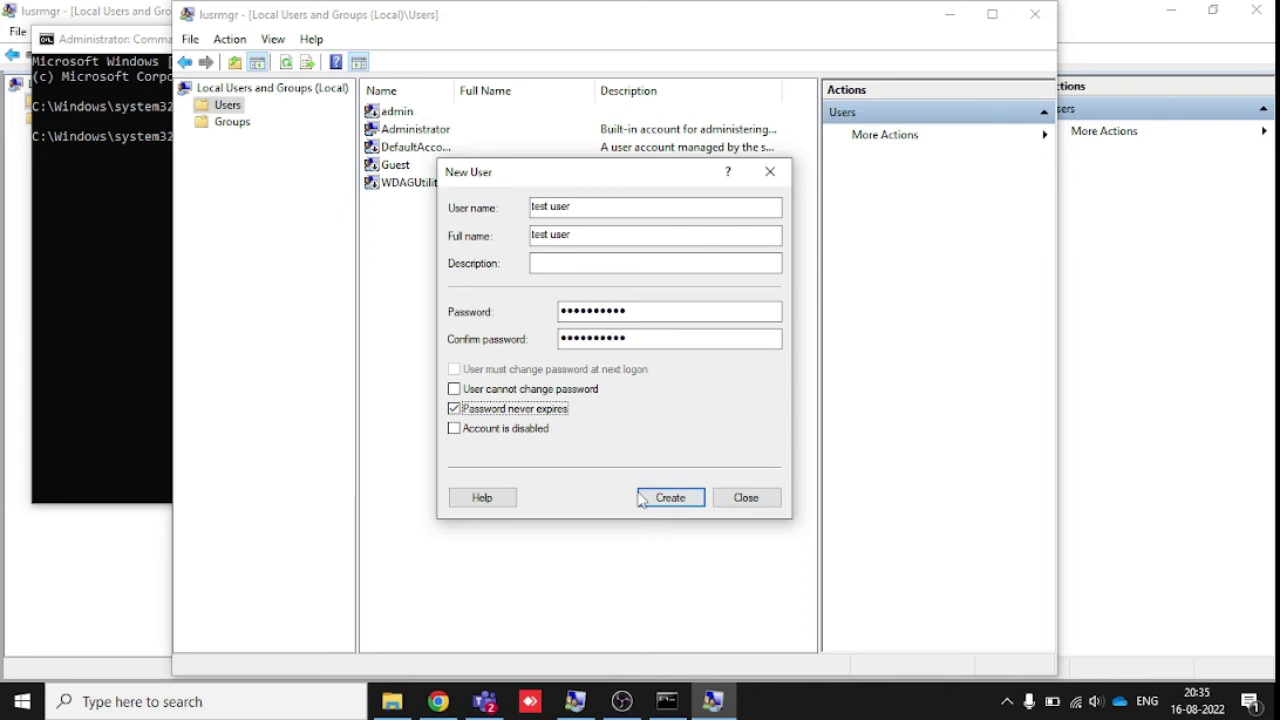
pyautogui.click(668, 500)
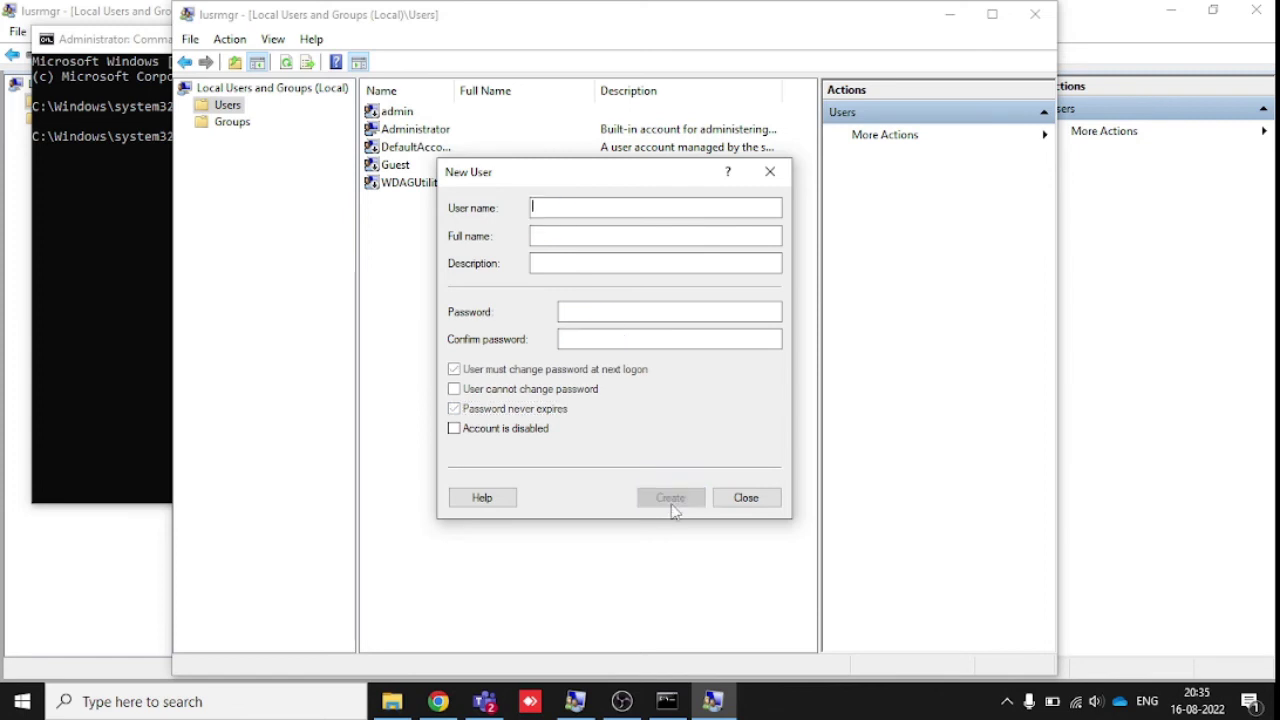
pyautogui.click(746, 498)
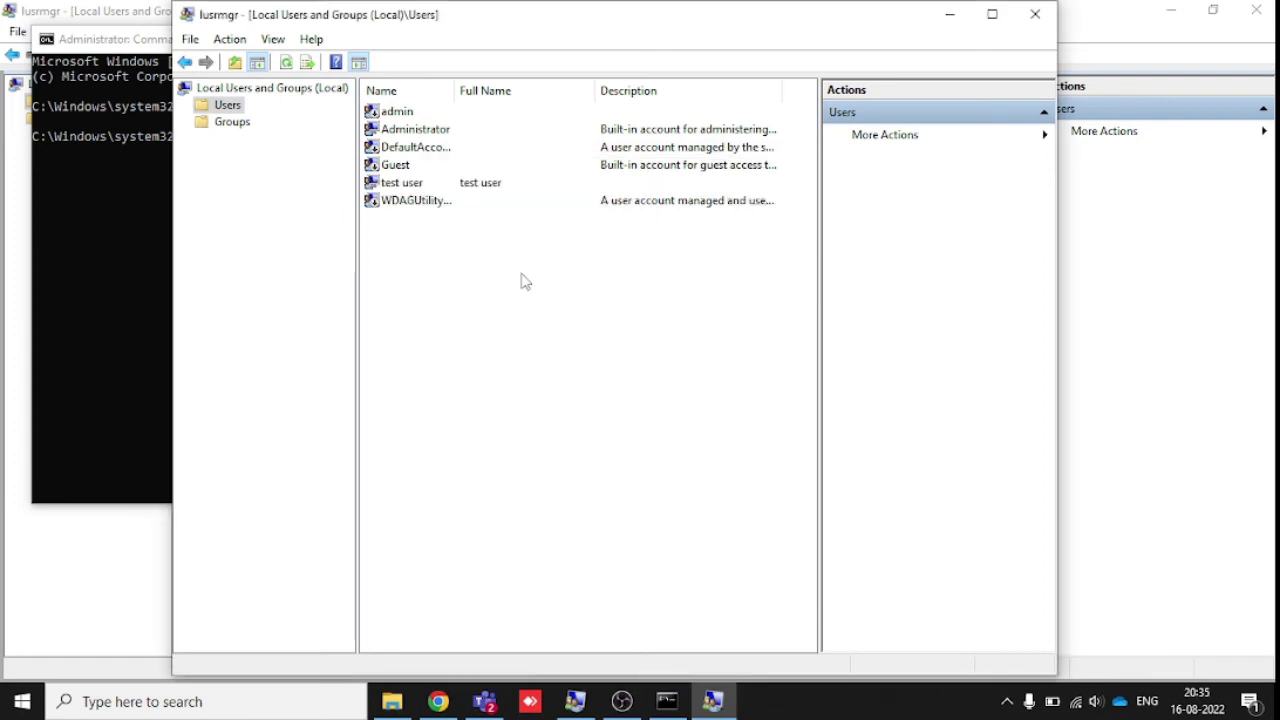
# - Add test user to the Administrators group through its Member Of properties
pyautogui.click(411, 190)
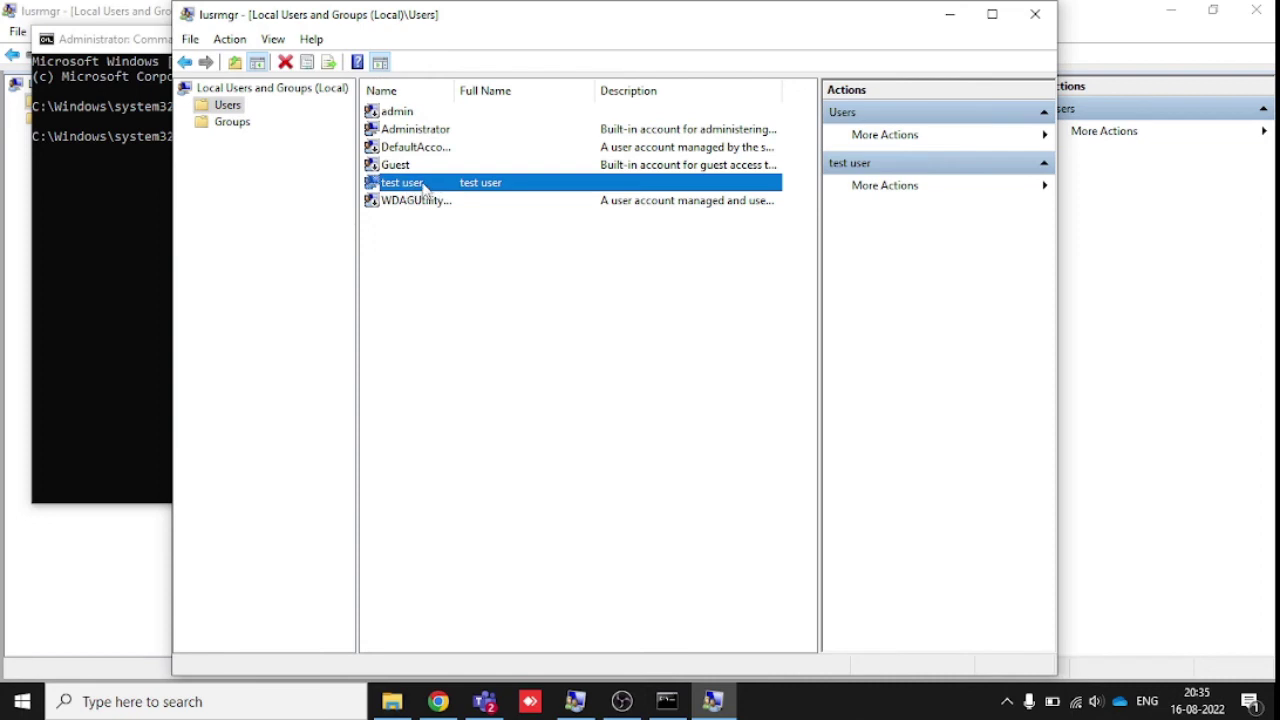
pyautogui.rightClick(425, 189)
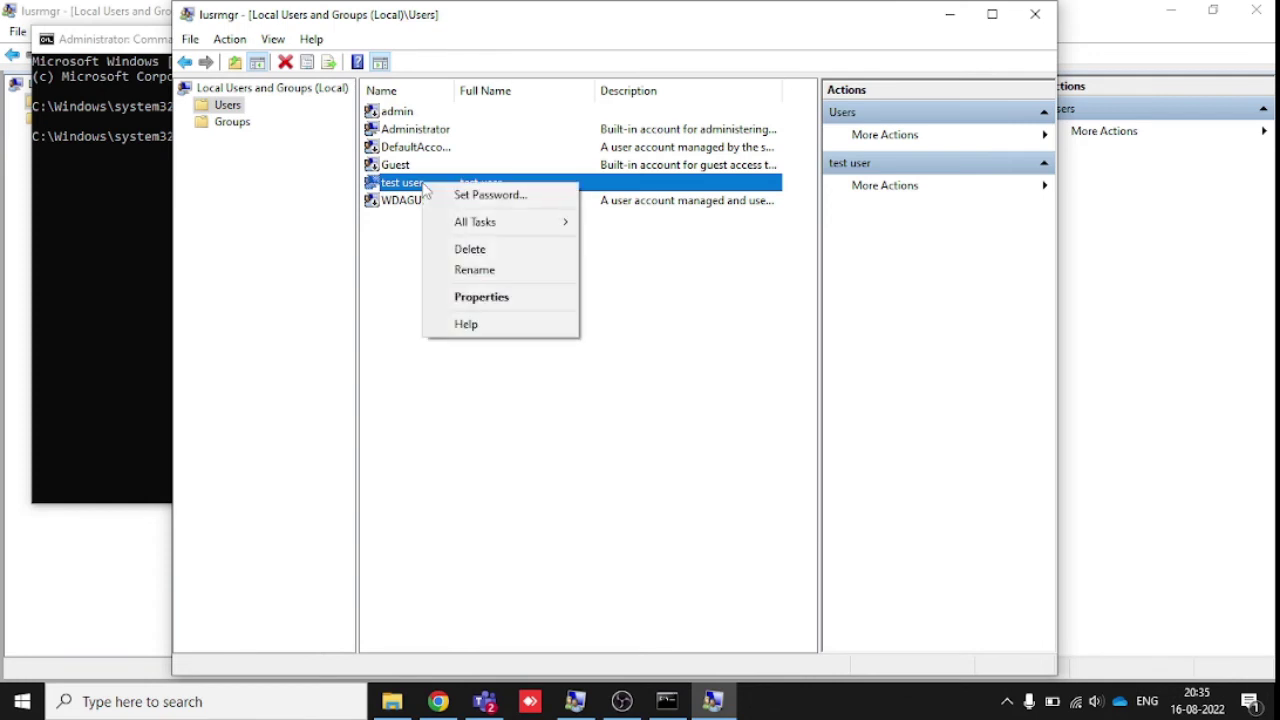
pyautogui.click(482, 296)
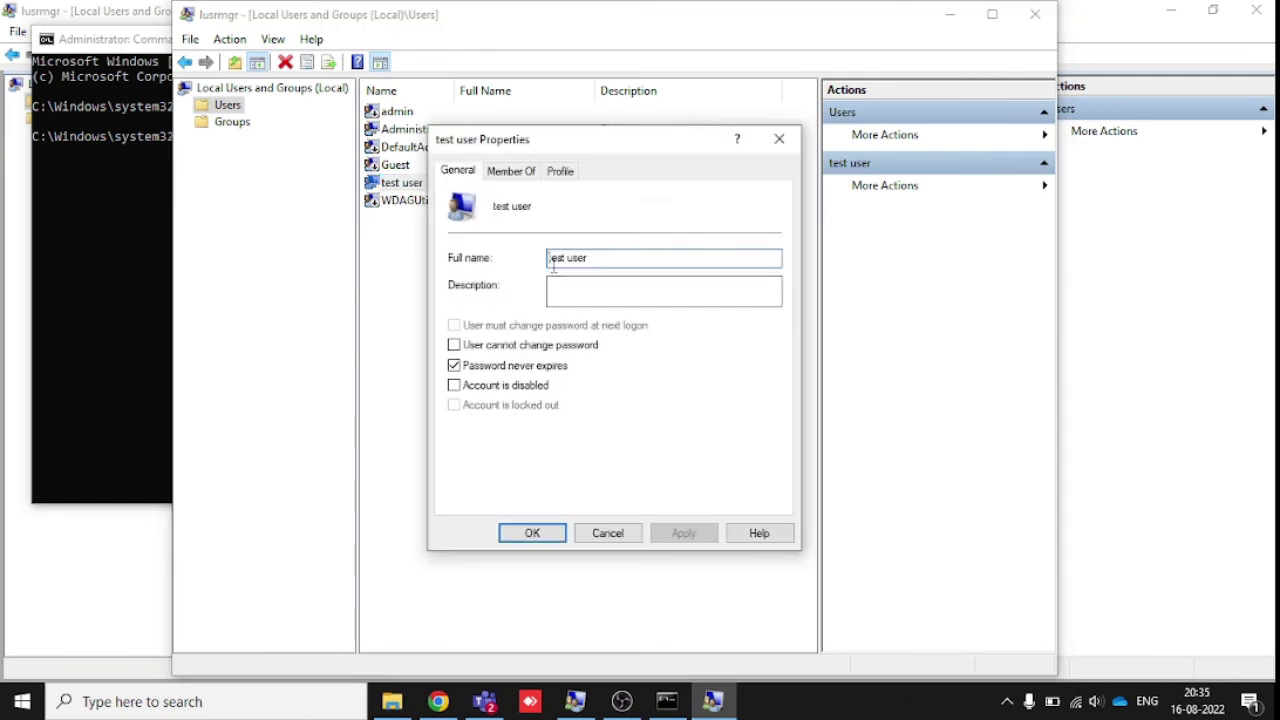
pyautogui.click(508, 172)
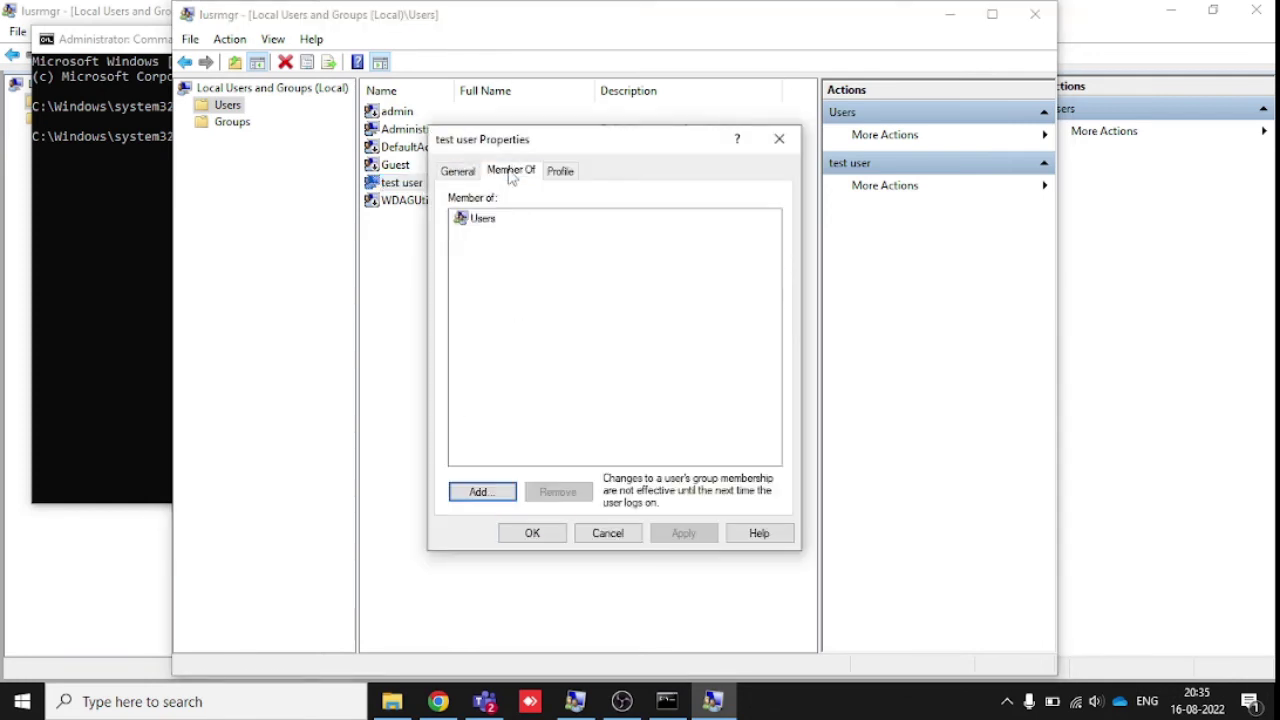
pyautogui.click(486, 219)
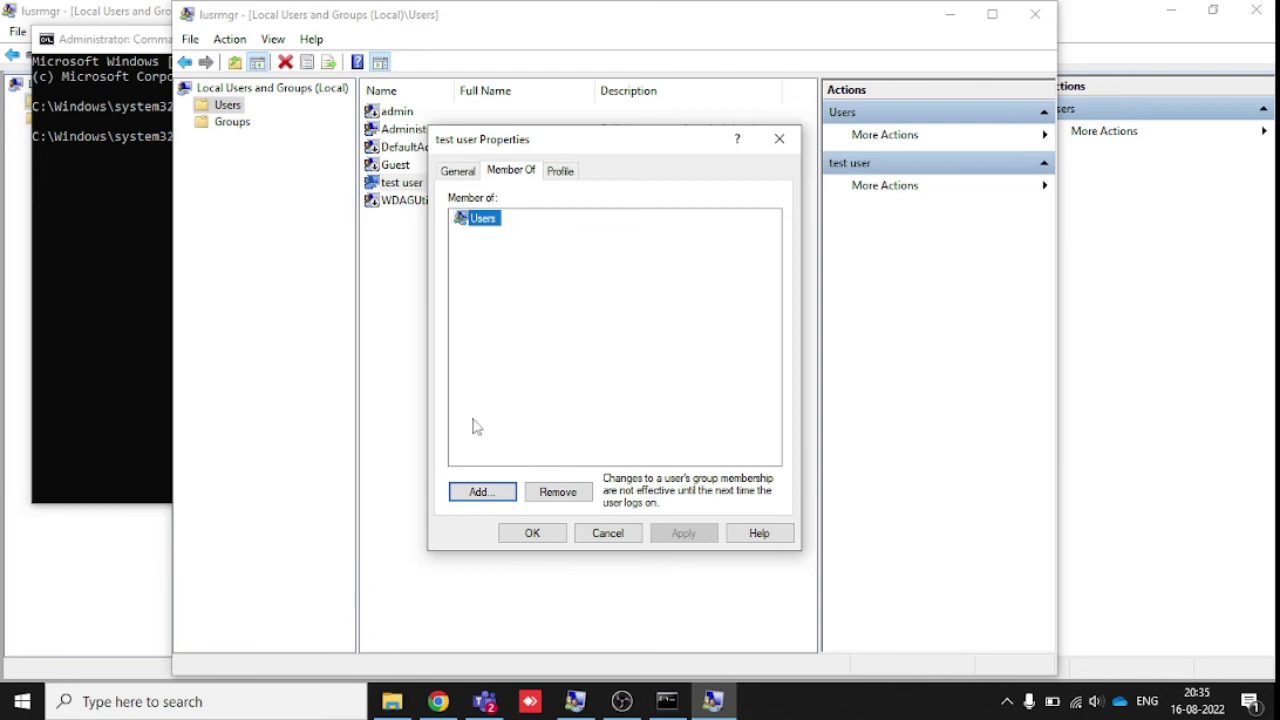
pyautogui.click(480, 494)
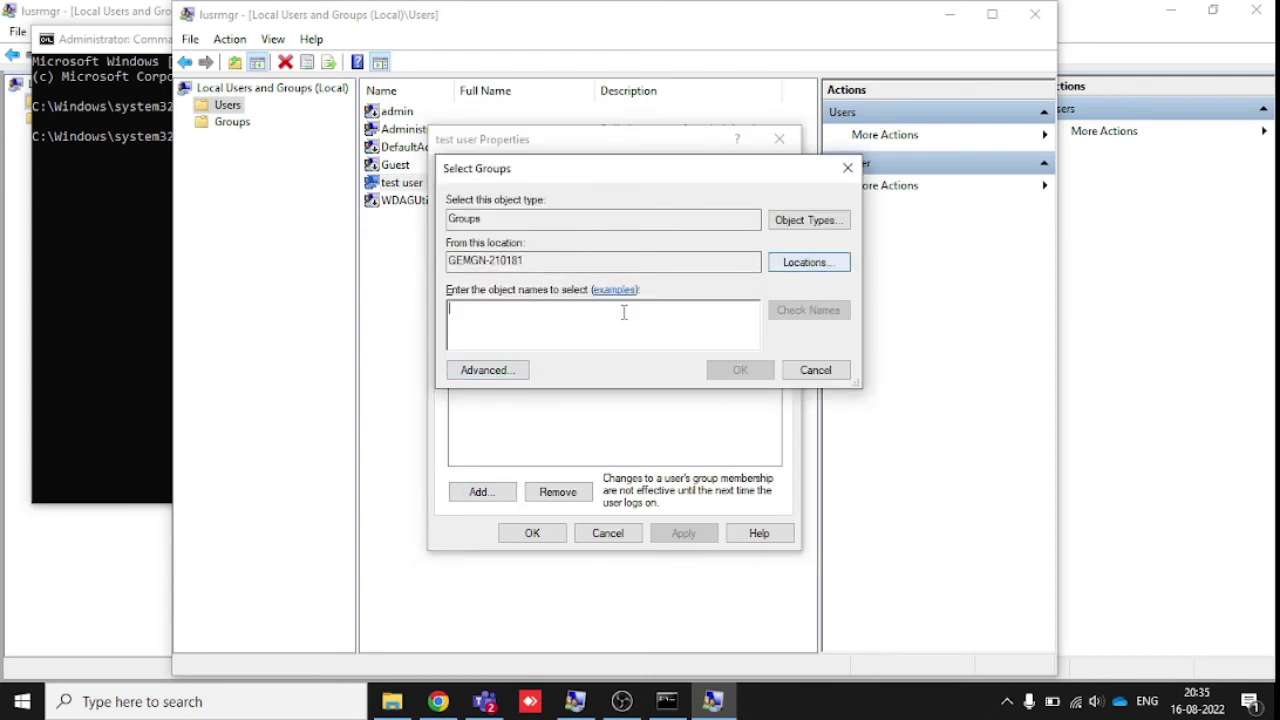
pyautogui.click(484, 371)
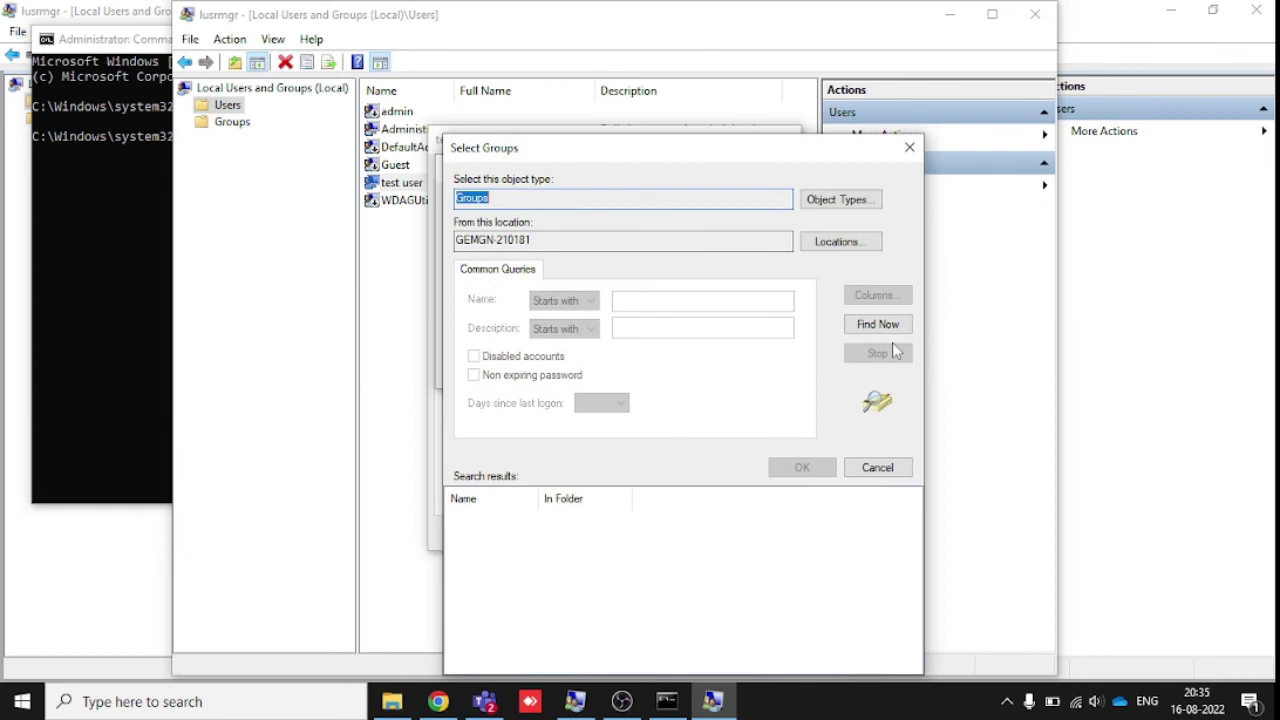
pyautogui.click(877, 324)
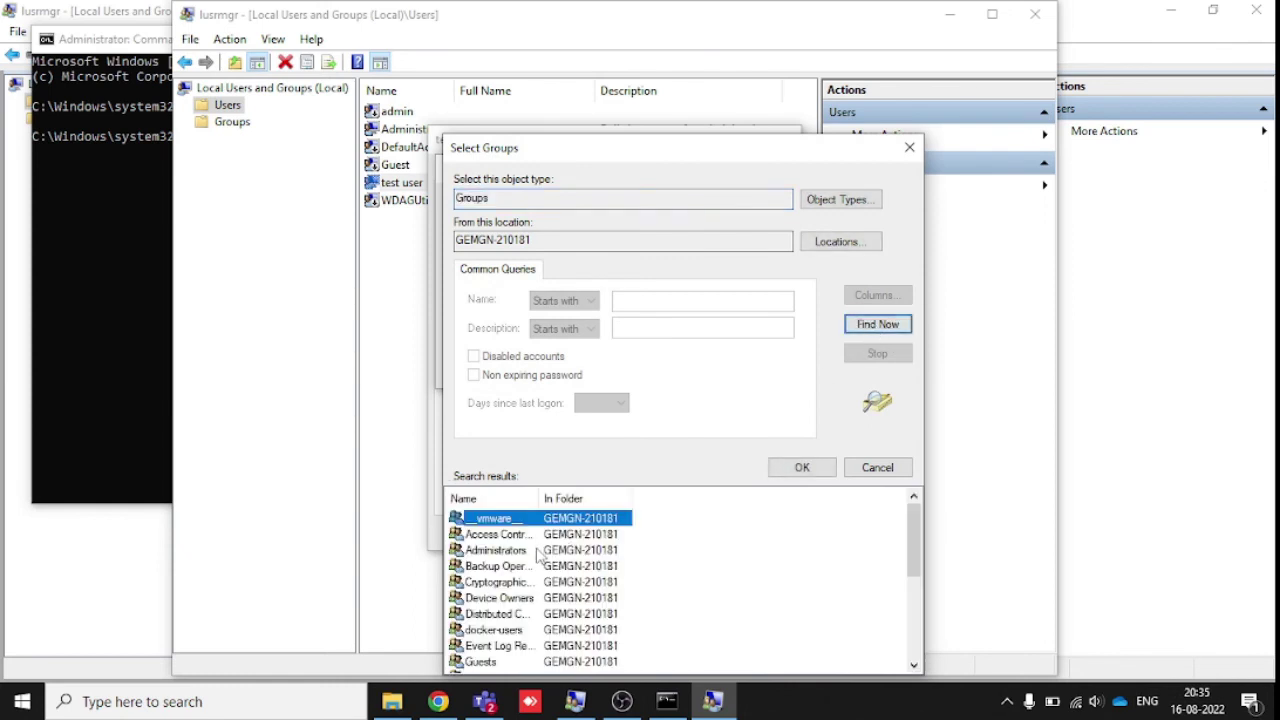
pyautogui.click(500, 550)
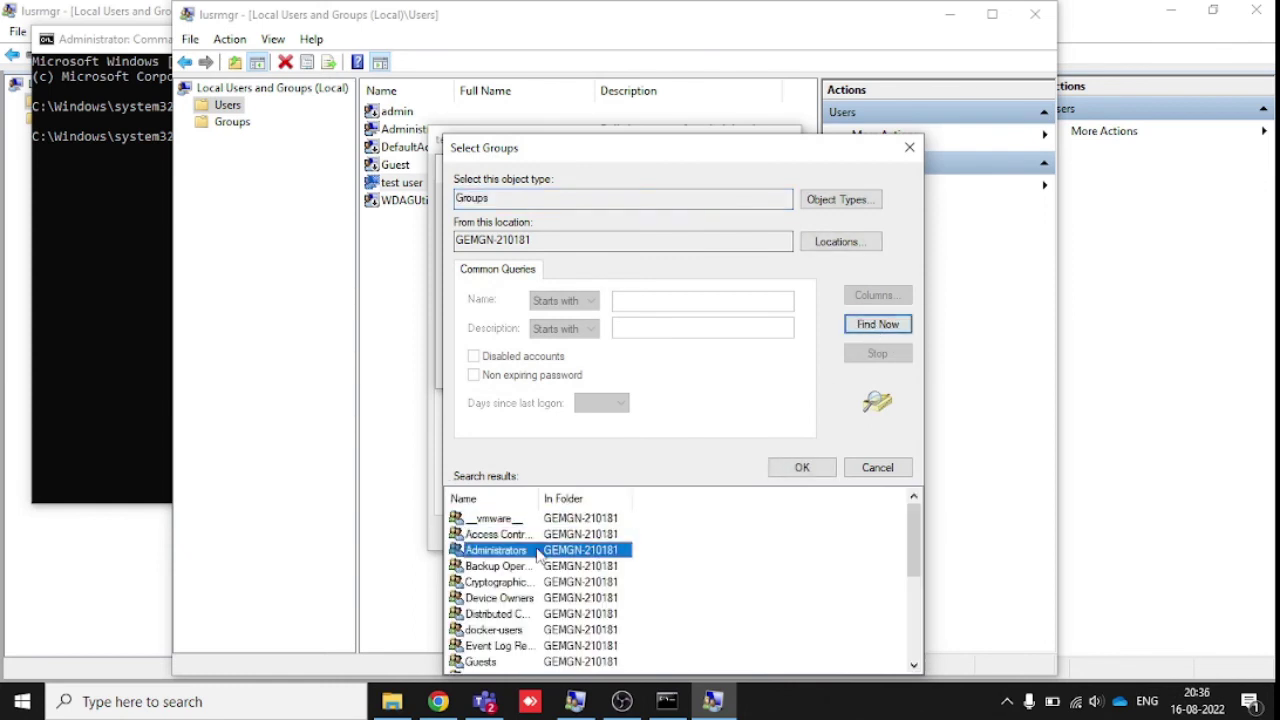
pyautogui.doubleClick(538, 552)
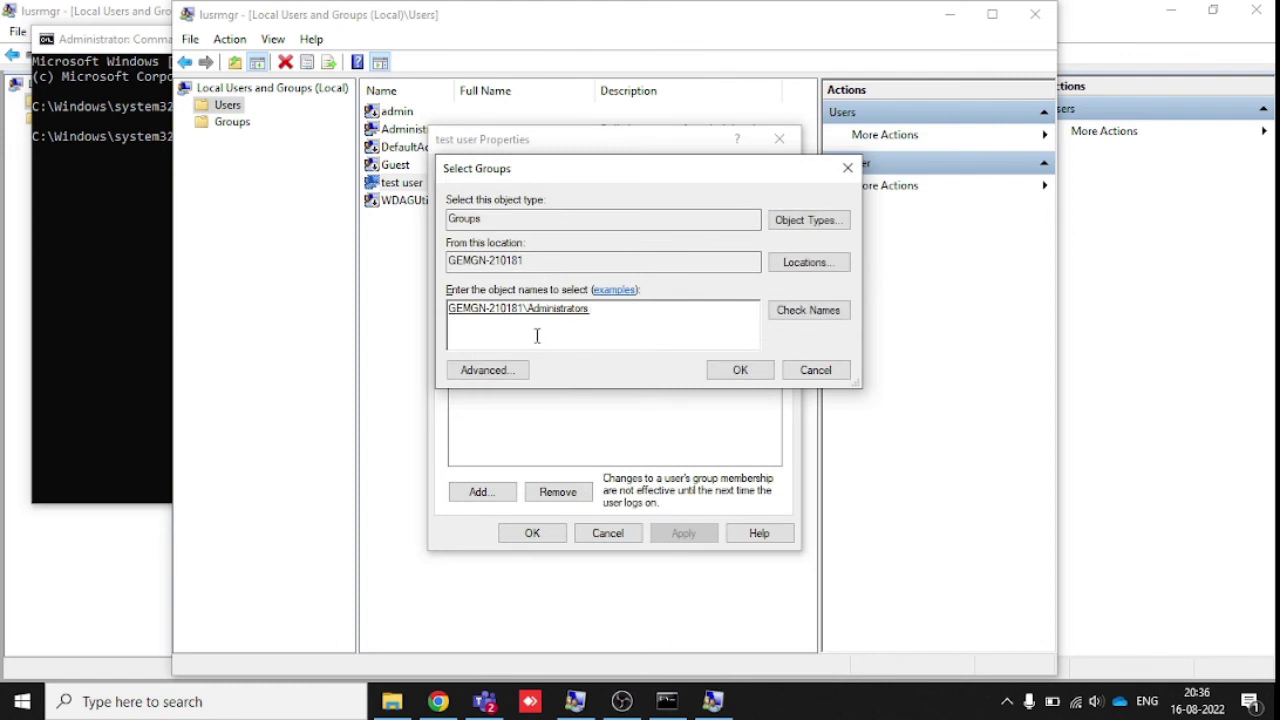
pyautogui.click(735, 372)
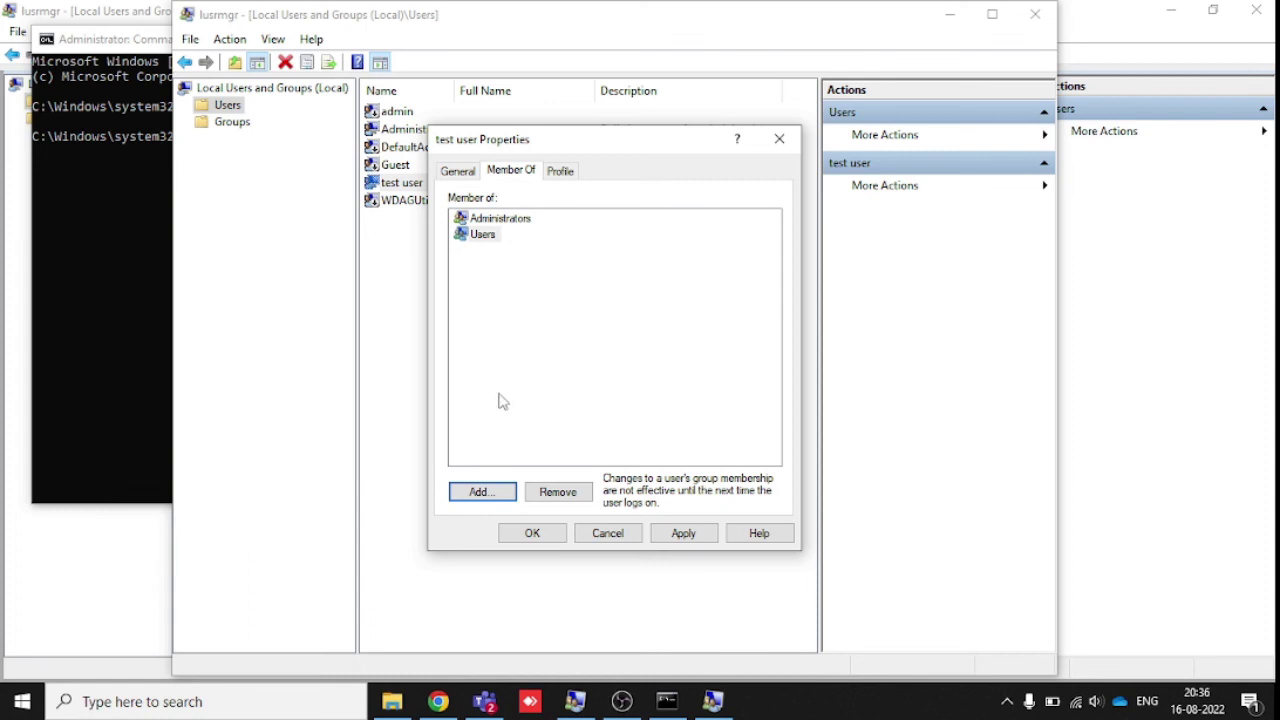
pyautogui.click(527, 535)
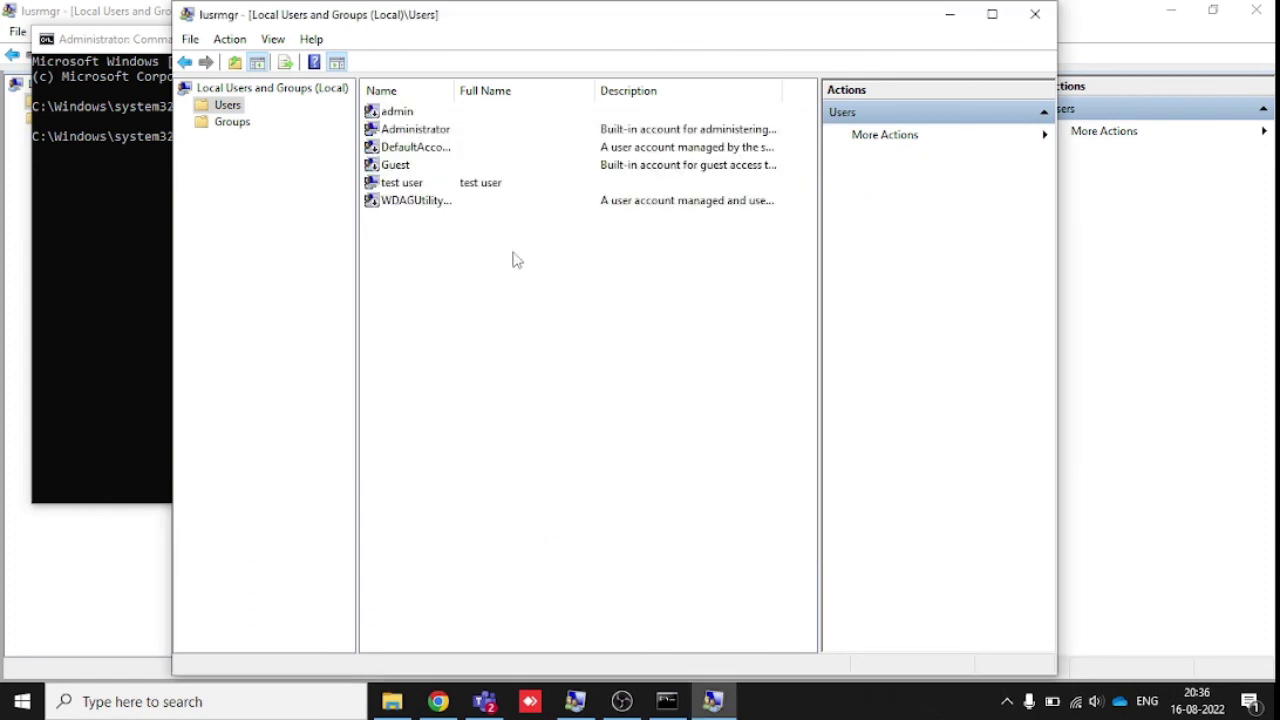
# - Remove Administrators from test user's Member Of list and save the change
pyautogui.click(405, 190)
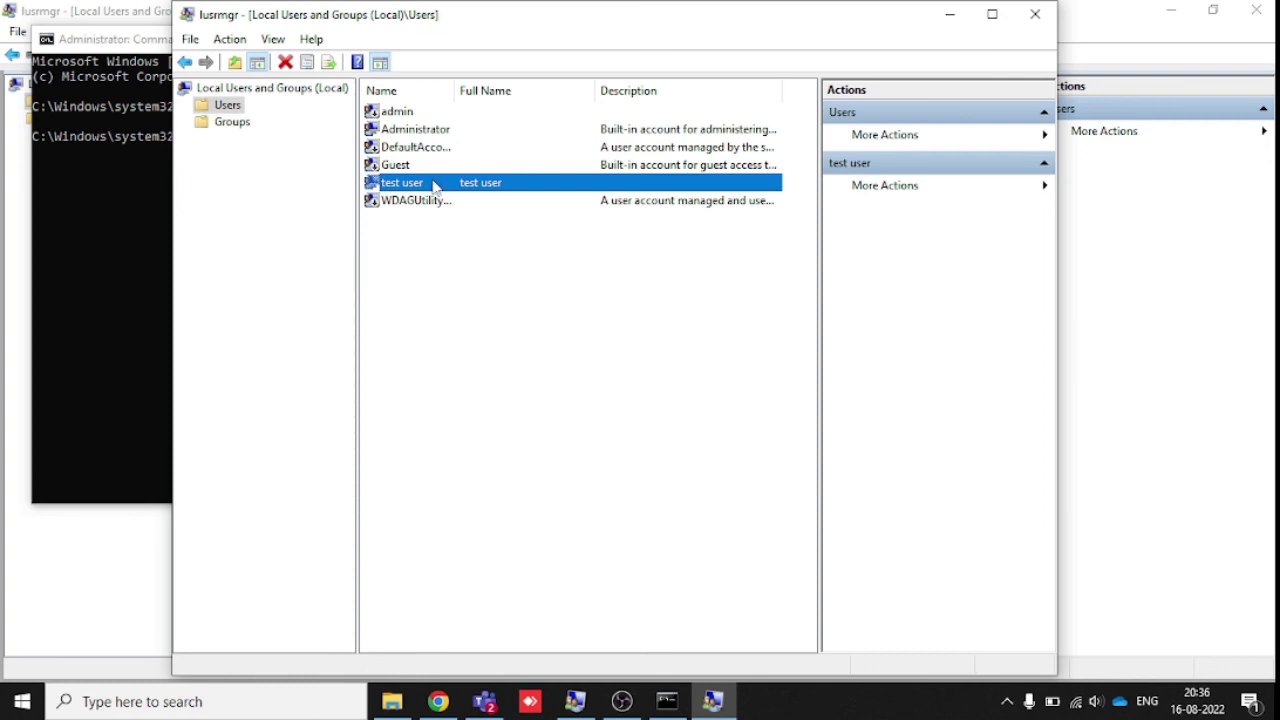
pyautogui.rightClick(434, 187)
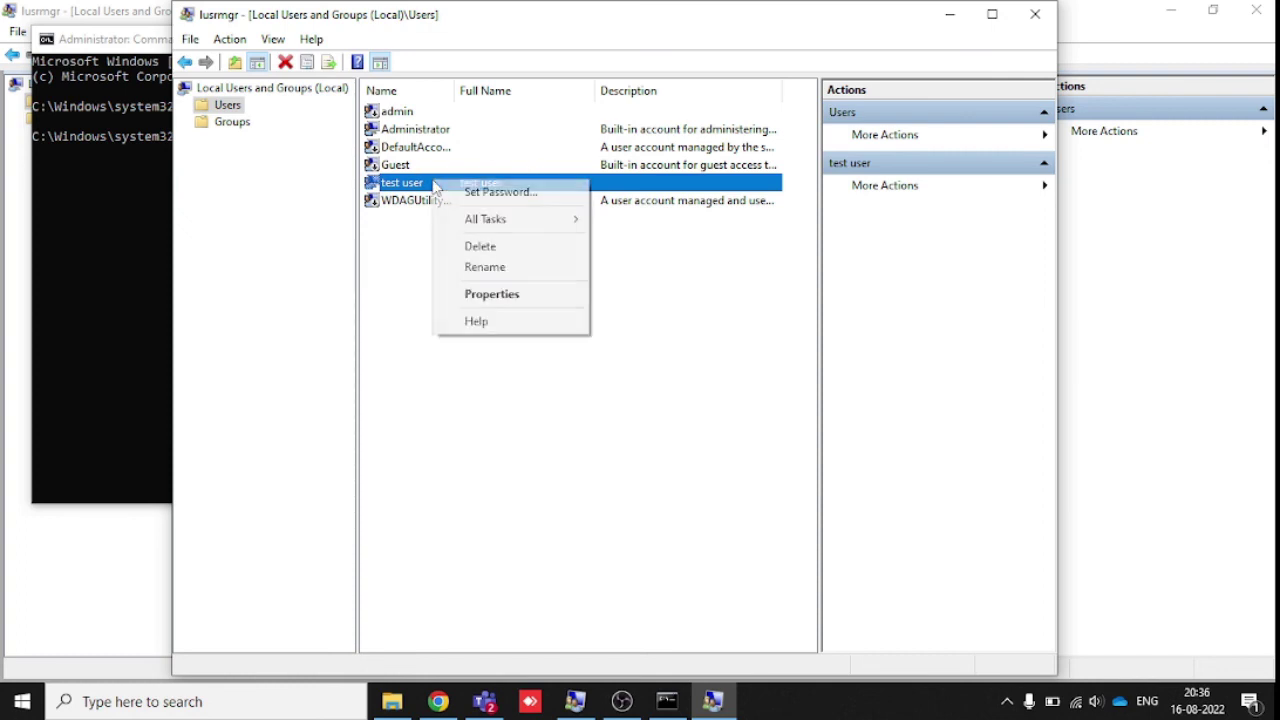
pyautogui.click(500, 296)
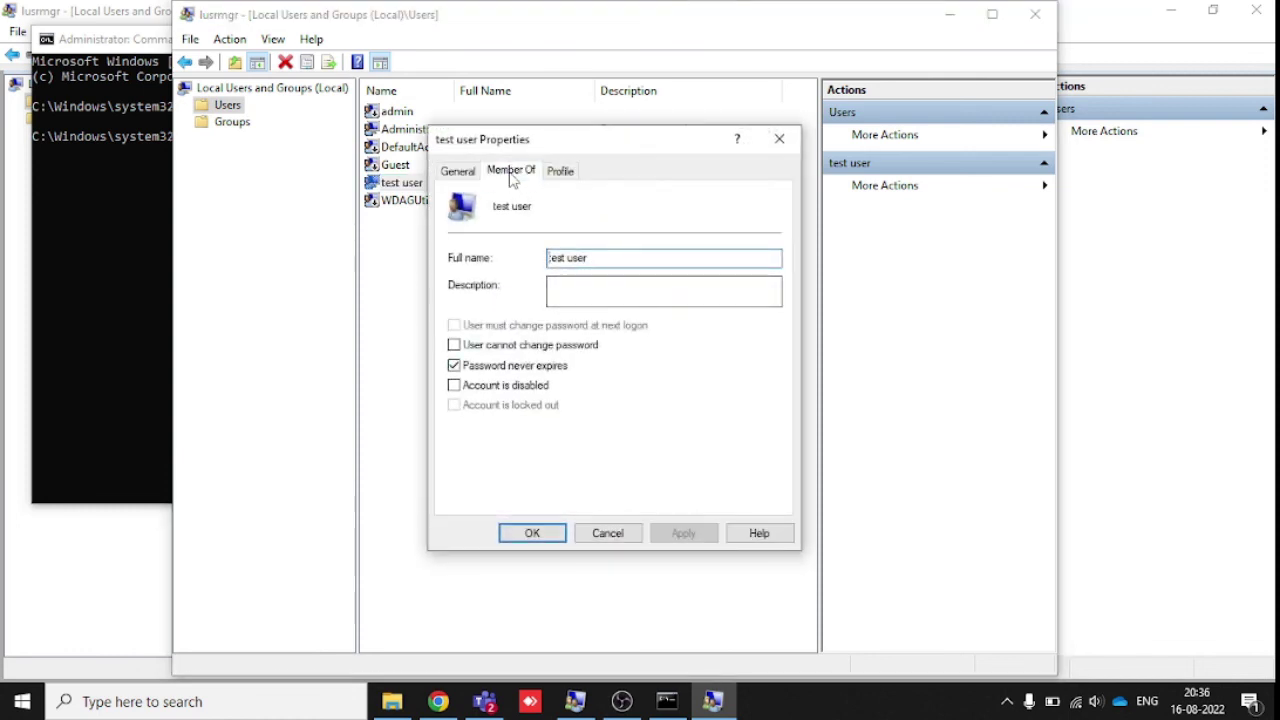
pyautogui.click(512, 176)
pyautogui.click(505, 220)
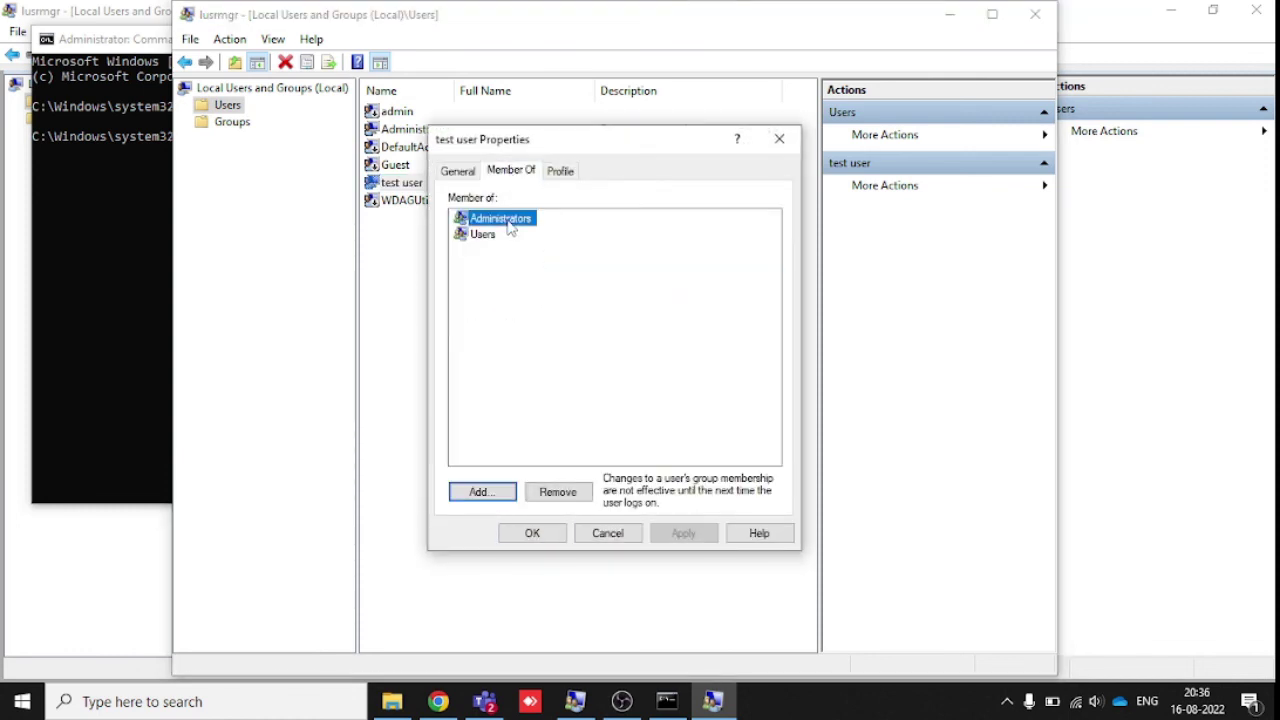
pyautogui.click(553, 491)
pyautogui.click(532, 533)
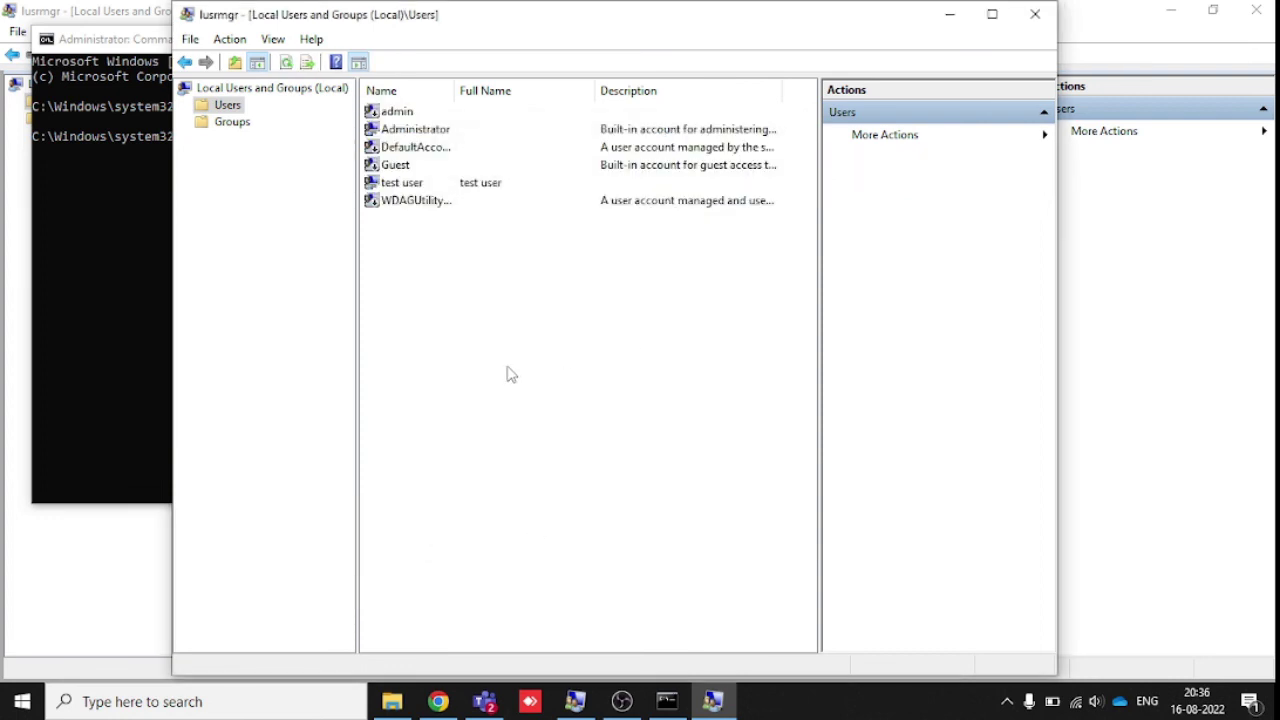
# - Delete the test user account and confirm the deletion
pyautogui.rightClick(416, 184)
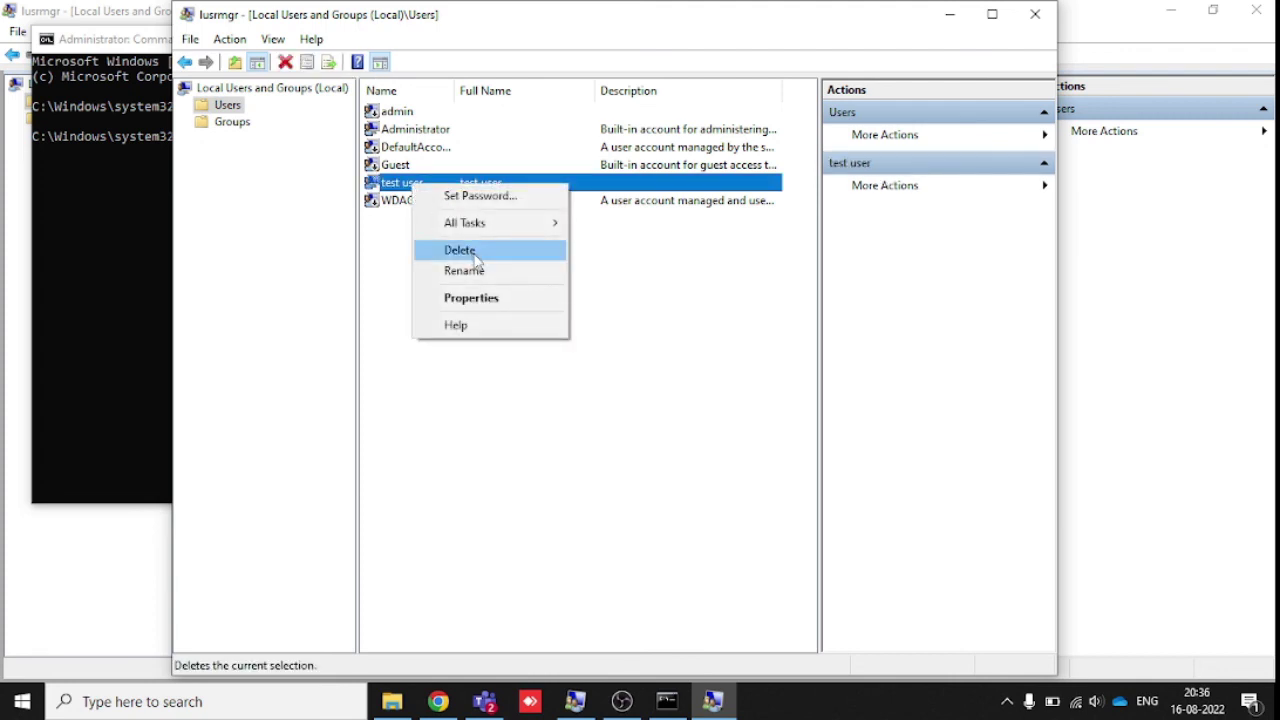
pyautogui.click(472, 251)
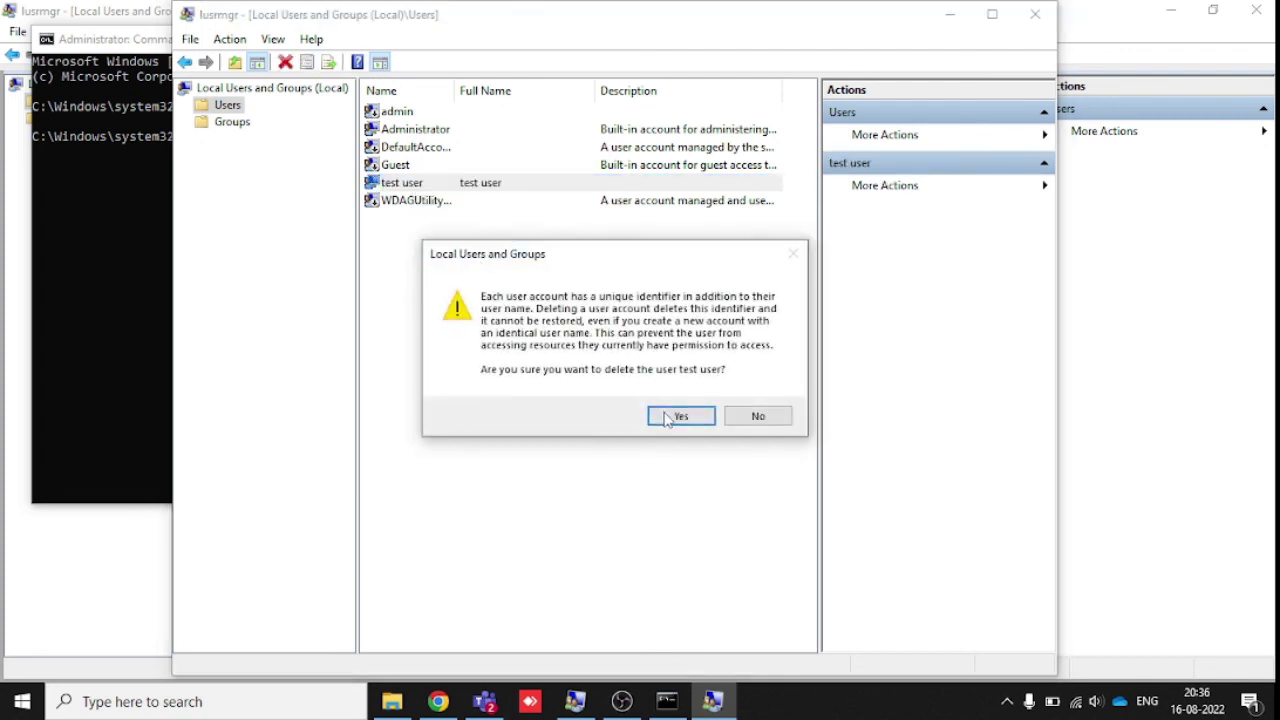
pyautogui.click(674, 418)
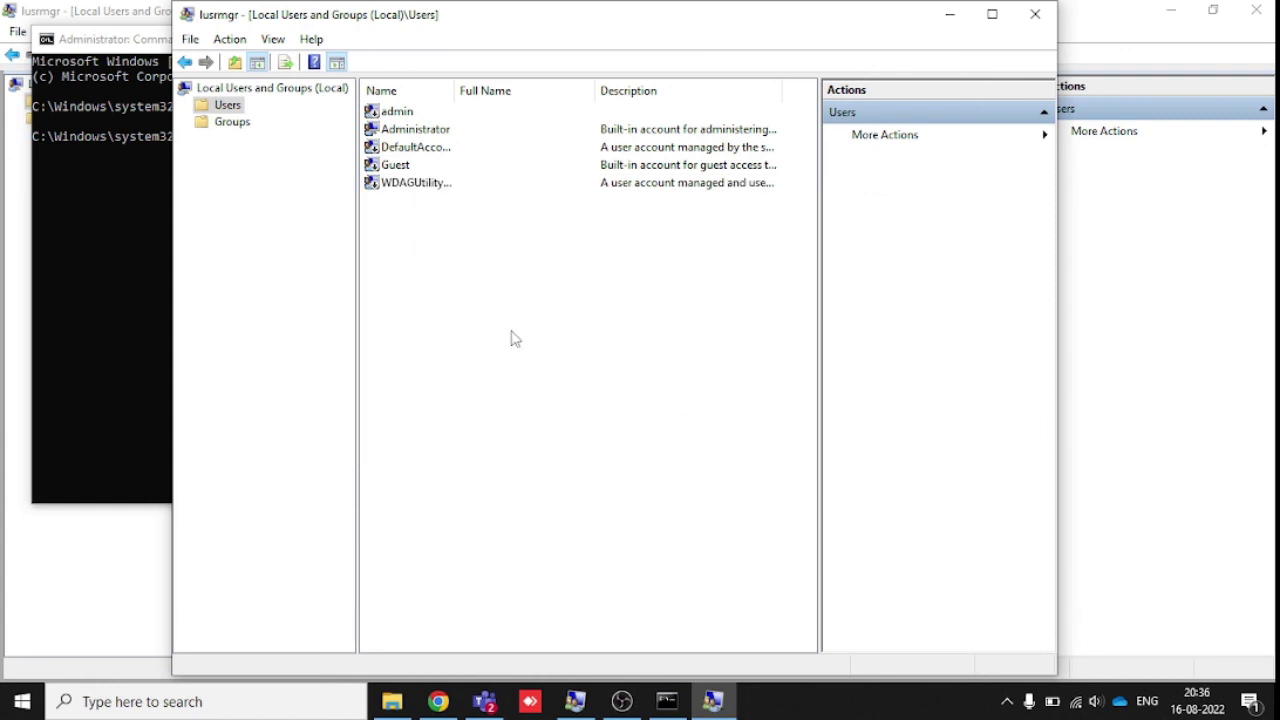